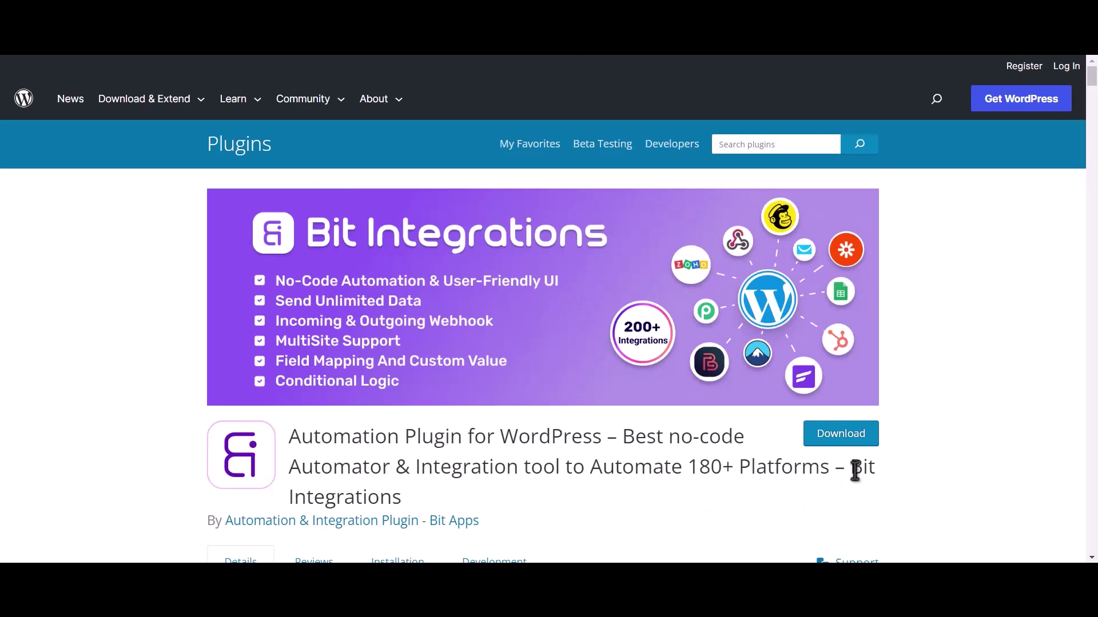
- Select 'Bit Integrations' at the end of the plugin's title on WordPress.org
left_click_drag(851, 466, 858, 485)
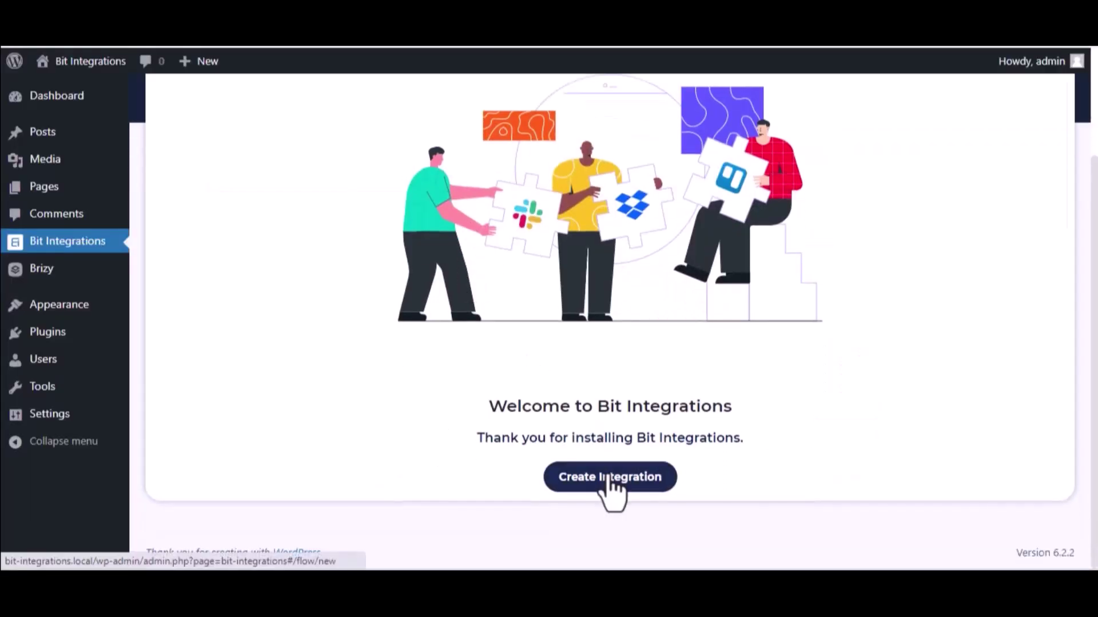
- Start a new integration triggered by the Brizy form 'Bit Integrations->1'
left_click(608, 477)
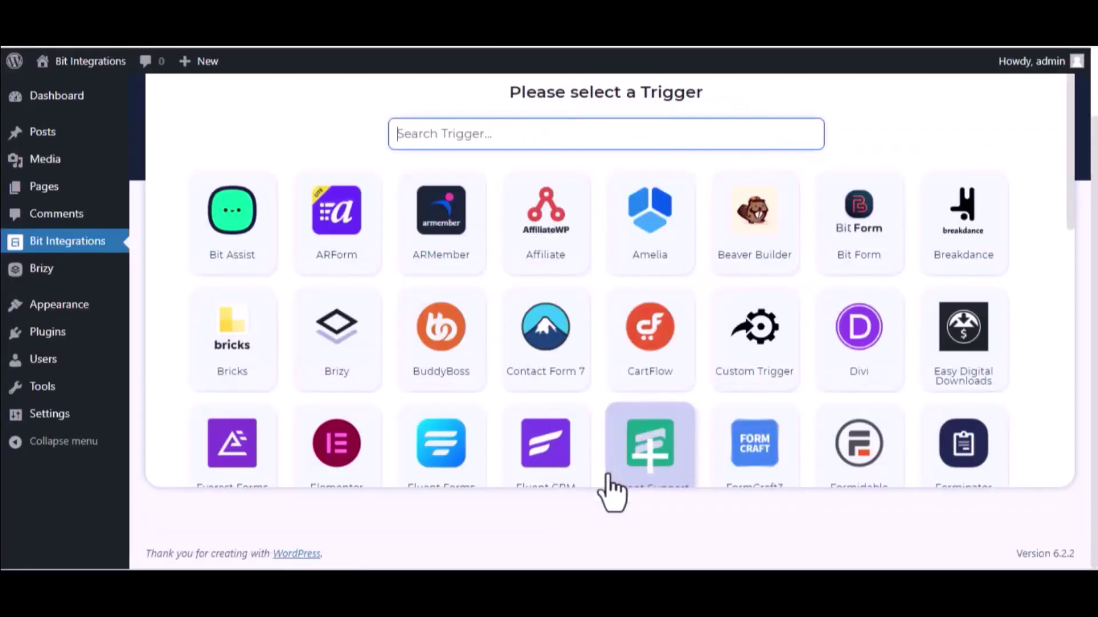
type("bri")
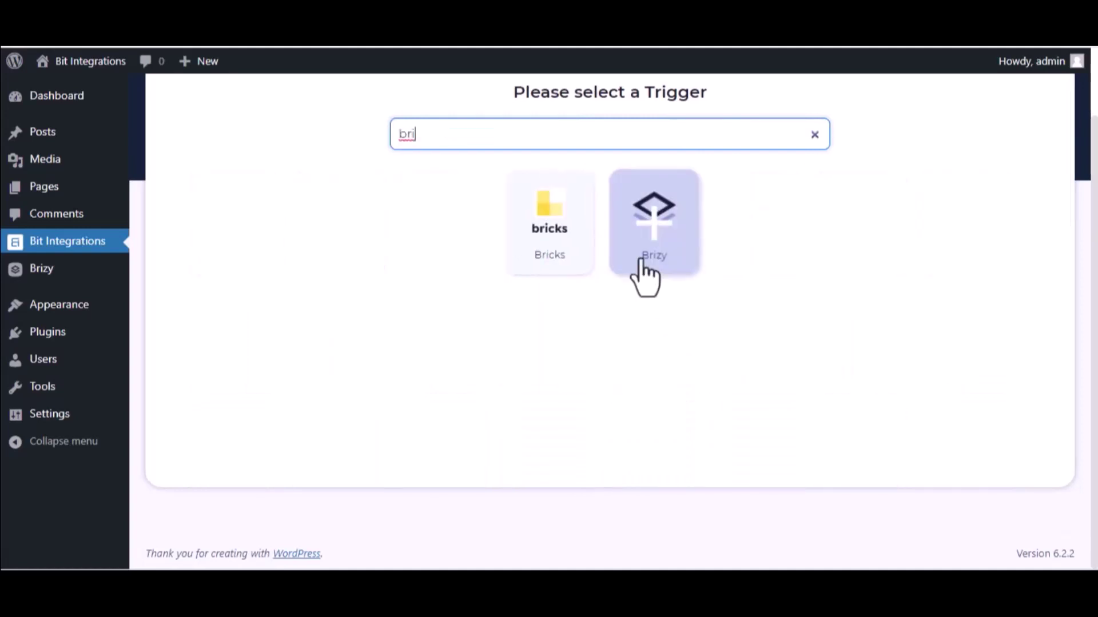
left_click(643, 262)
left_click(616, 327)
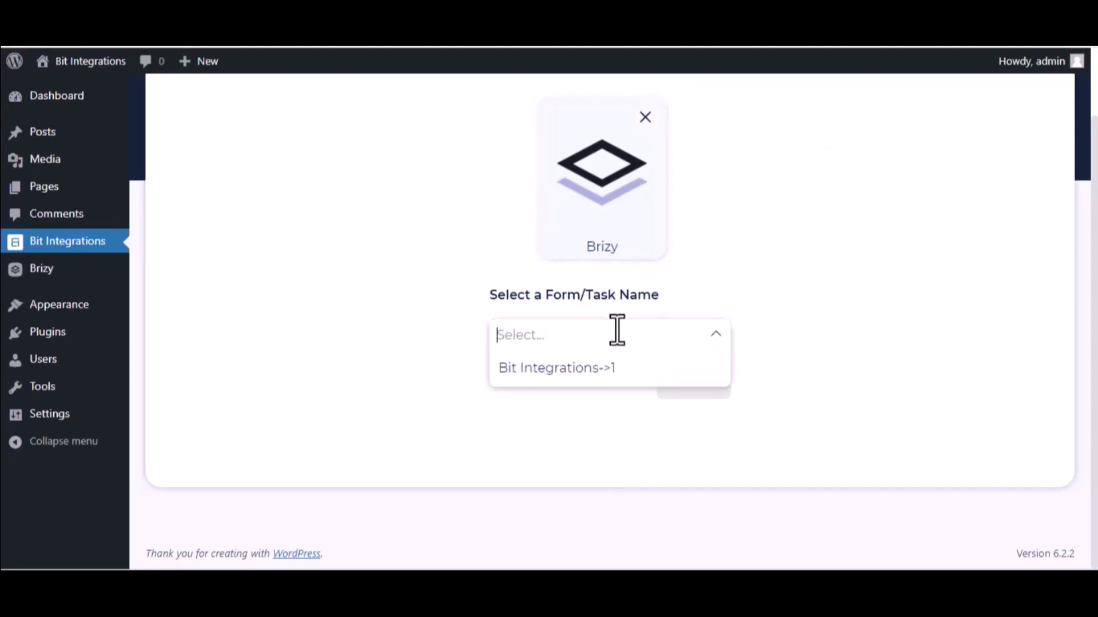
left_click(602, 378)
- Choose Notion as the integration's action
left_click(716, 388)
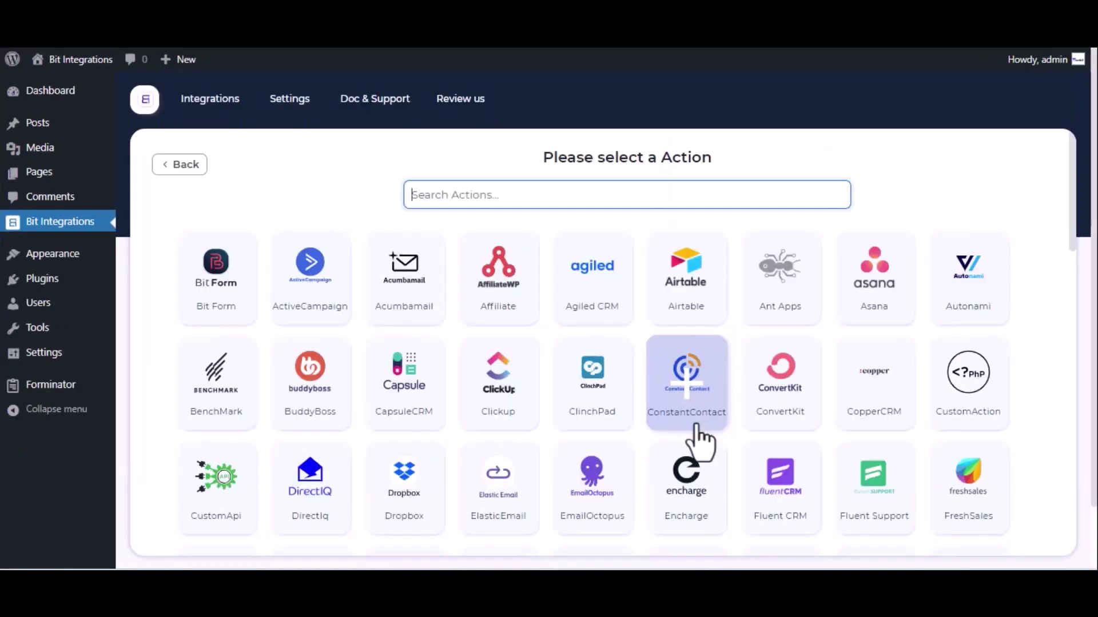
type("notion")
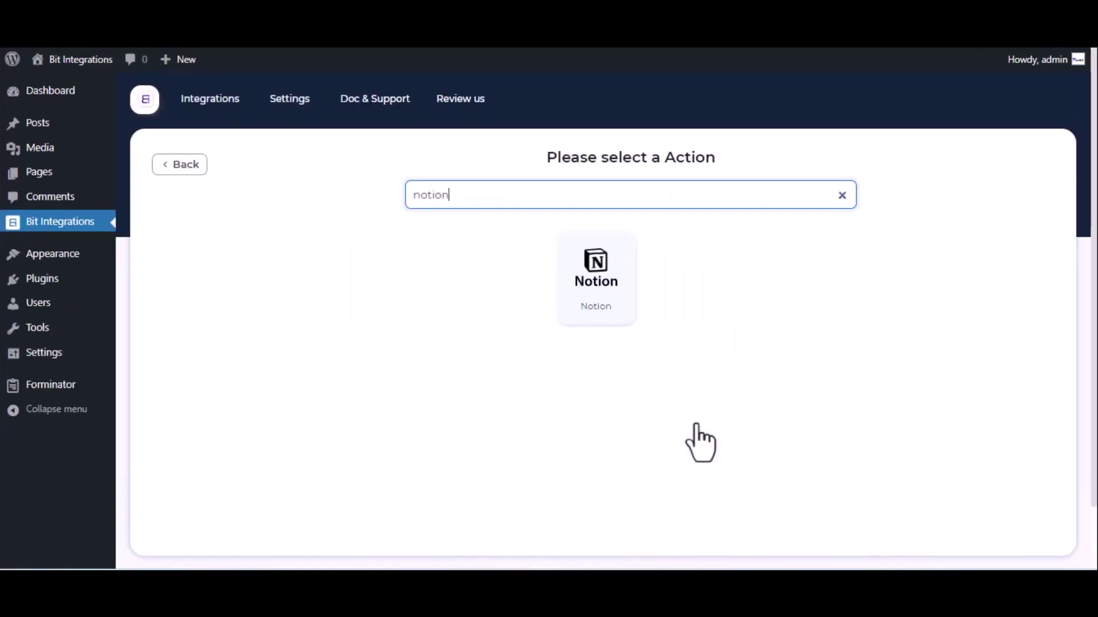
left_click(609, 280)
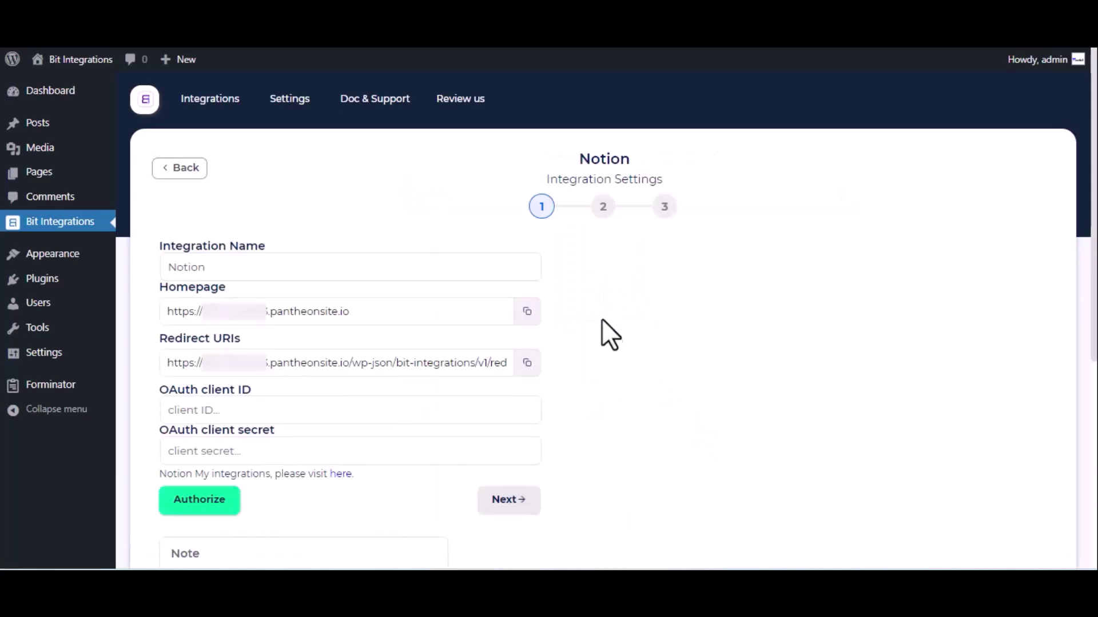
- Check the Integration Name and OAuth client ID fields in the Notion settings
left_click(225, 267)
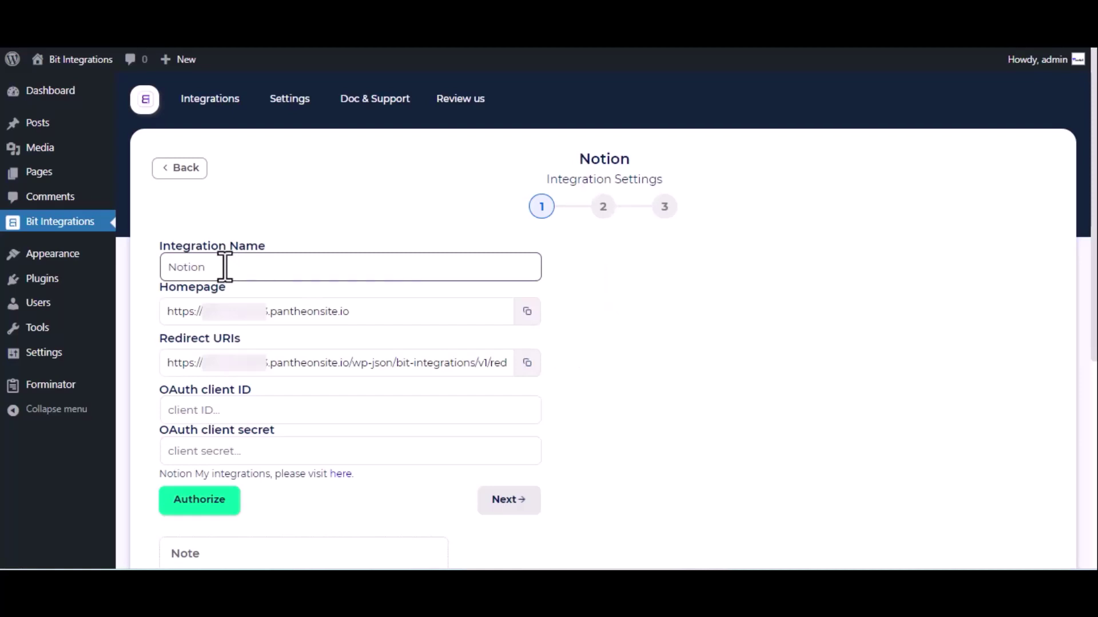
left_click(180, 410)
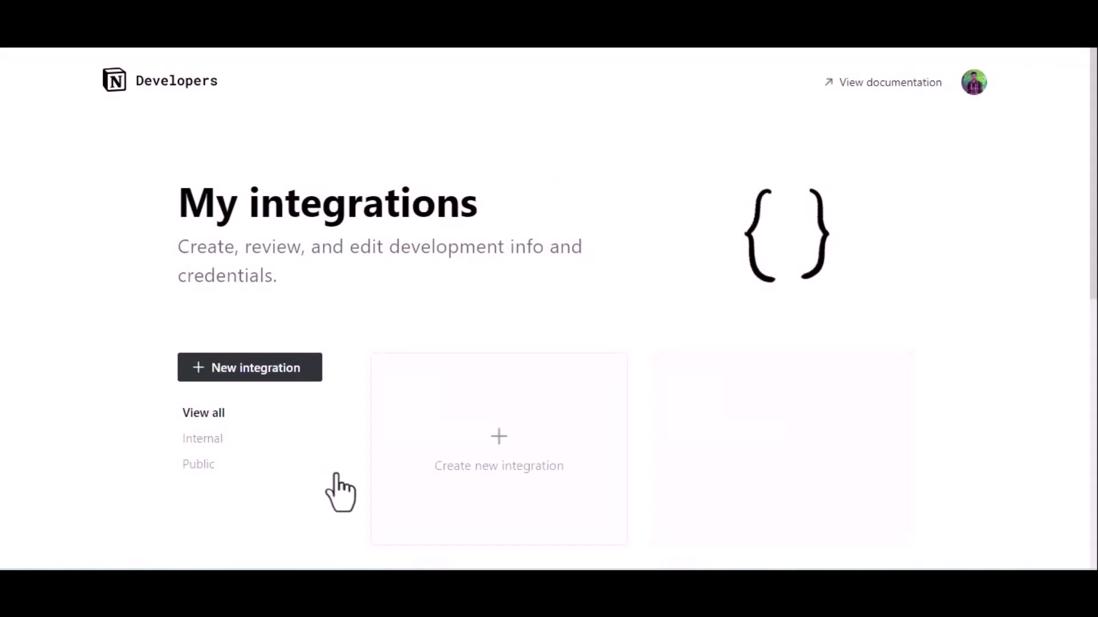
- Create and submit a new Notion integration named 'For Bit Integrations'
left_click(480, 450)
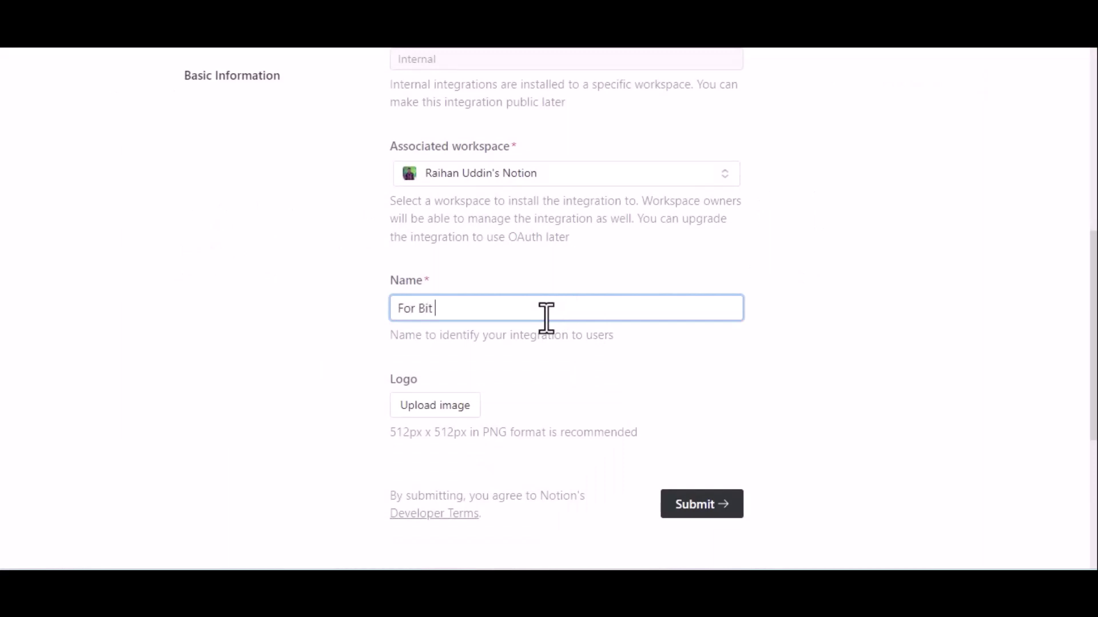
type("For Bit Integrations")
scroll(546, 318, "down", 2)
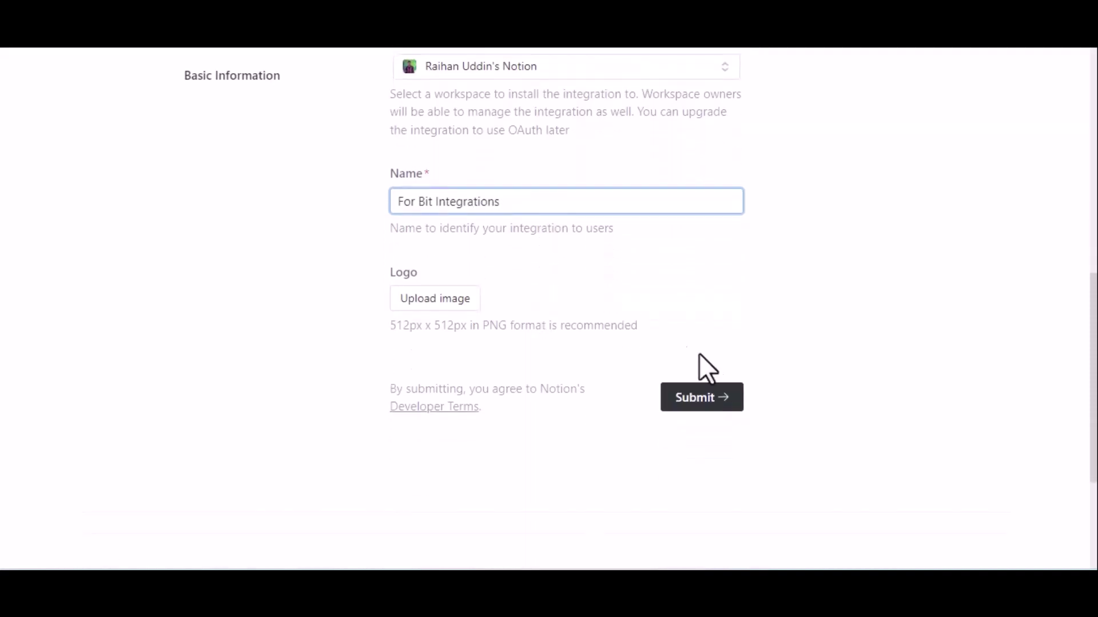
left_click(708, 395)
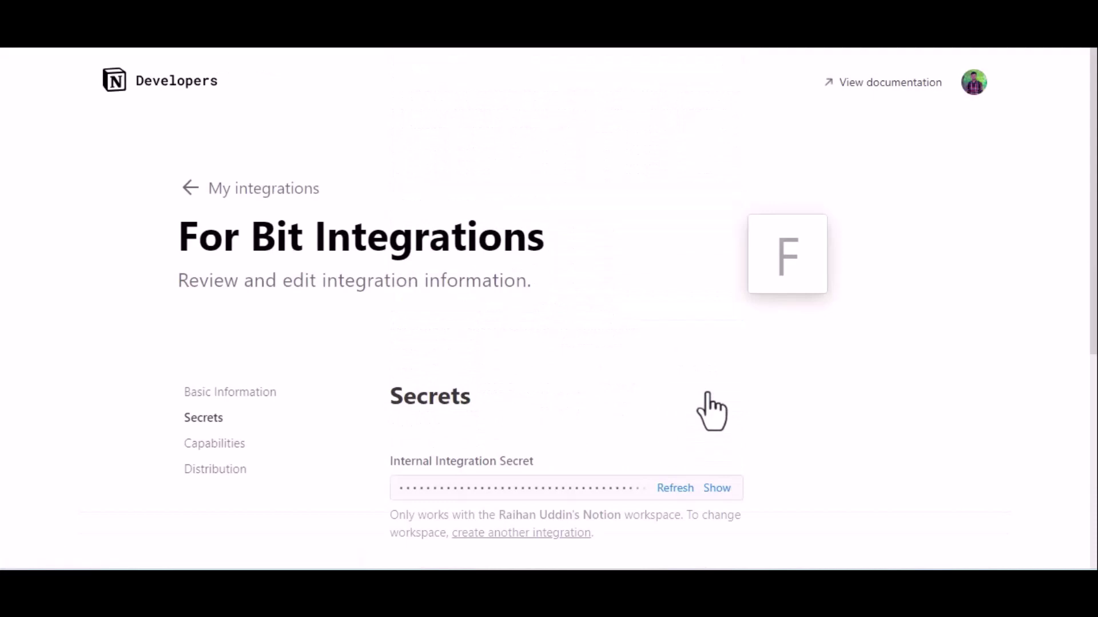
- Switch the integration to public under Distribution and scroll to Organization Information
left_click(214, 472)
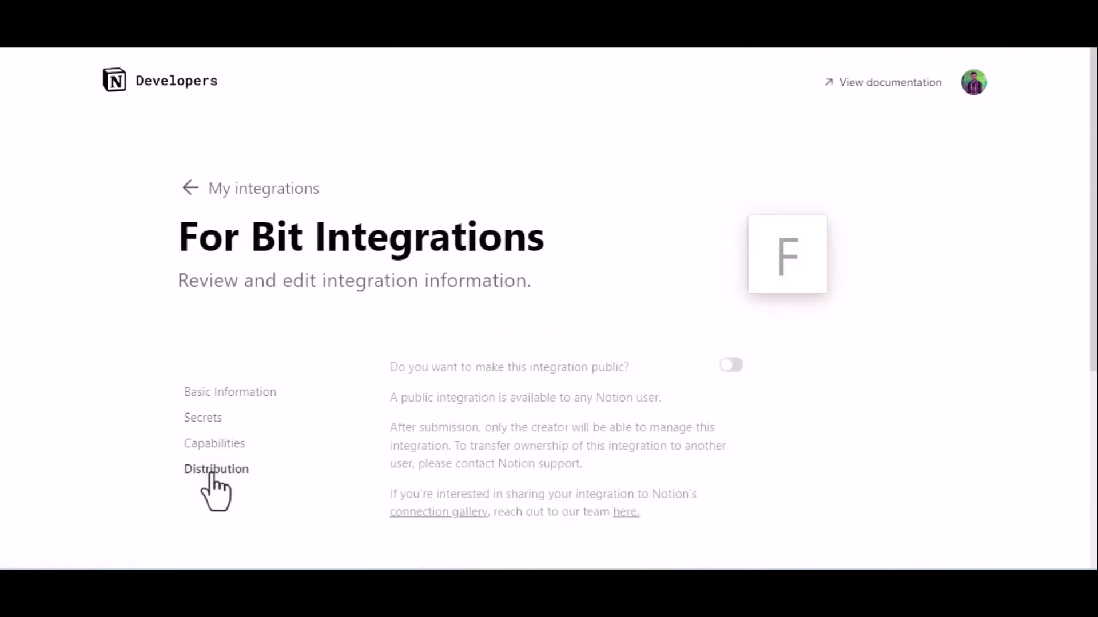
left_click(732, 366)
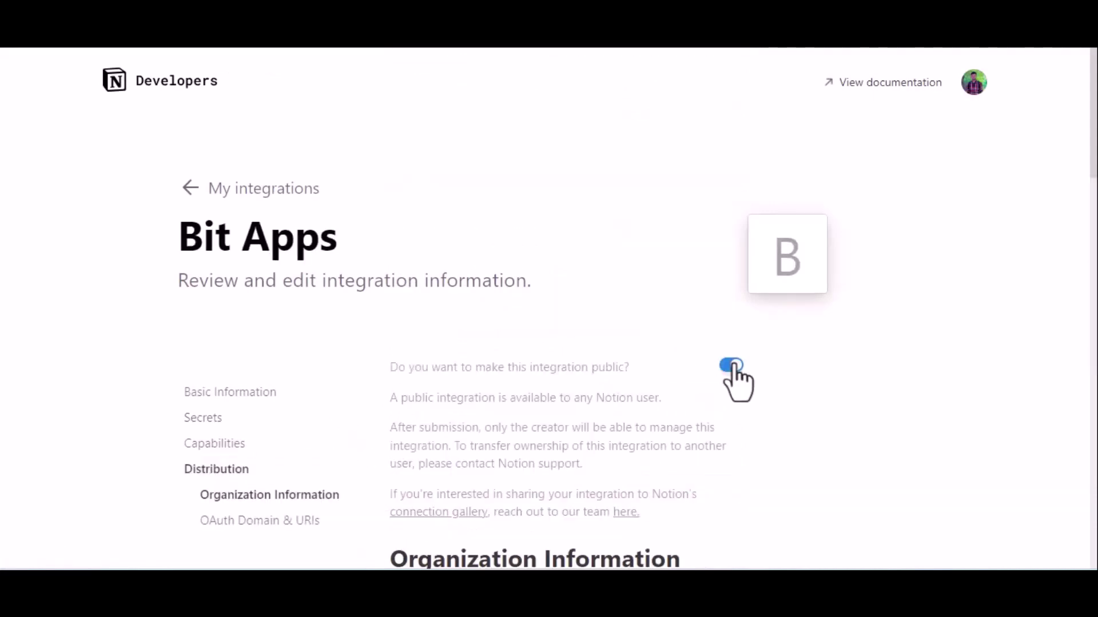
scroll(736, 380, "down", 8)
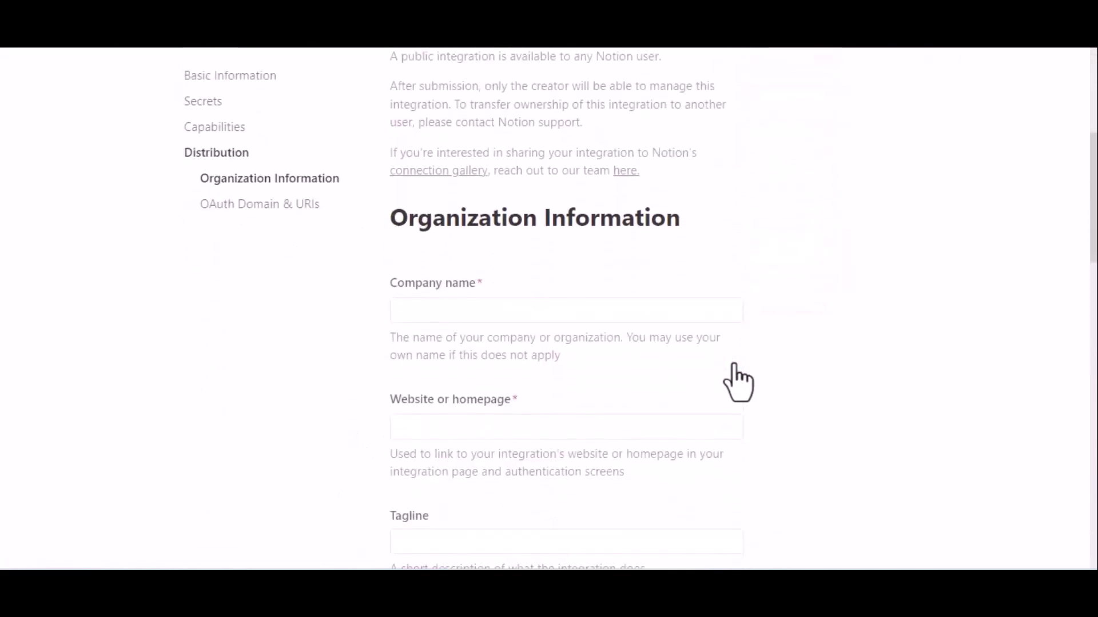
left_click(510, 177)
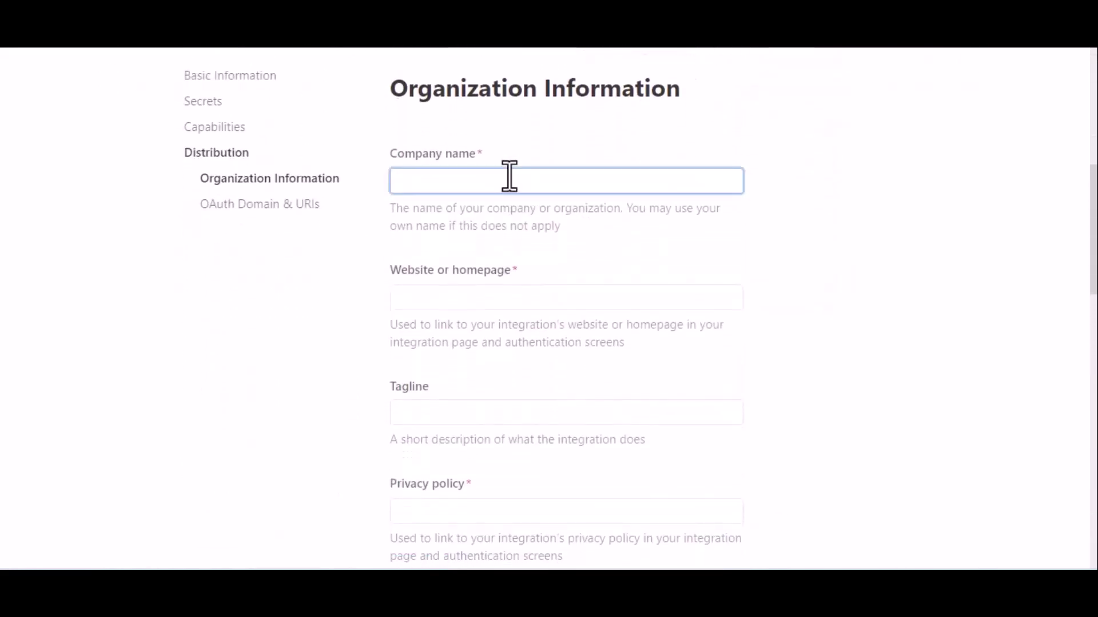
type("Bit Apps")
left_click(458, 296)
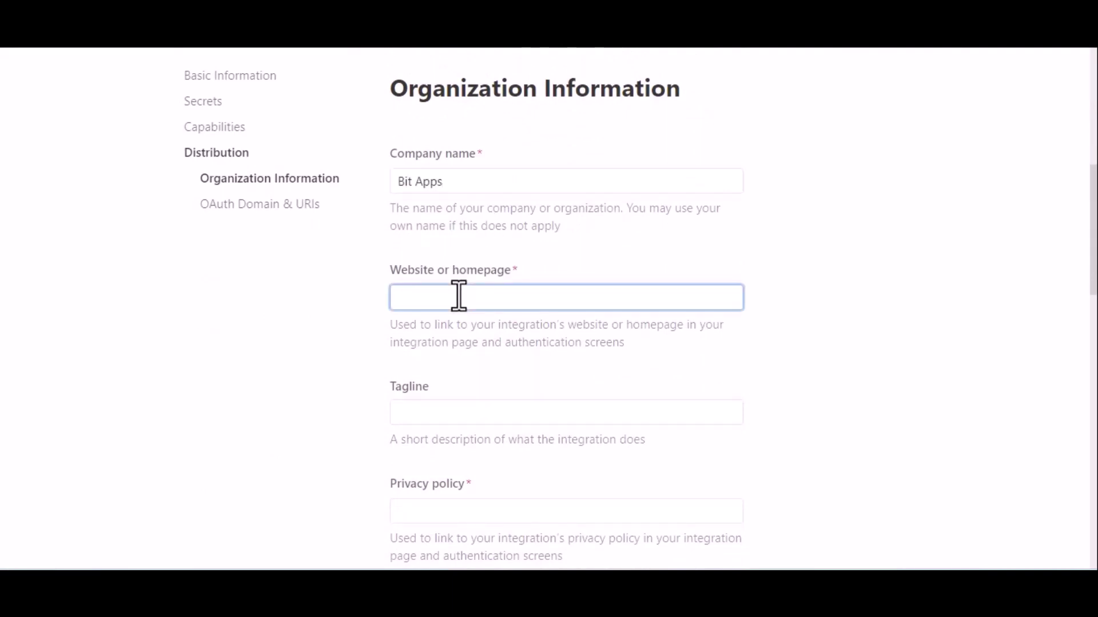
key("super+v")
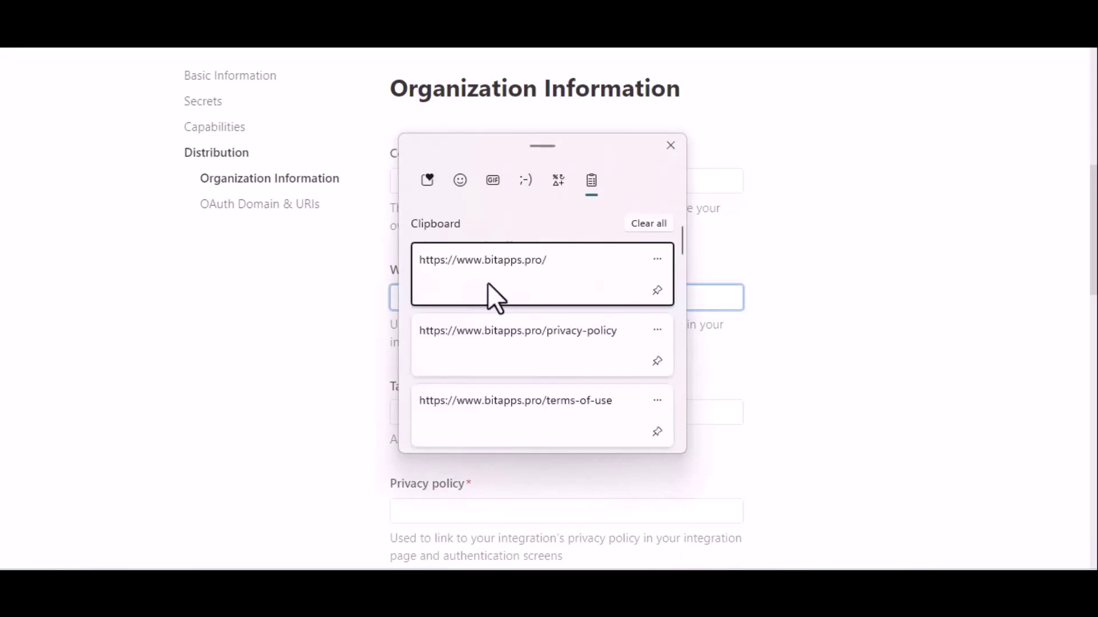
left_click(509, 282)
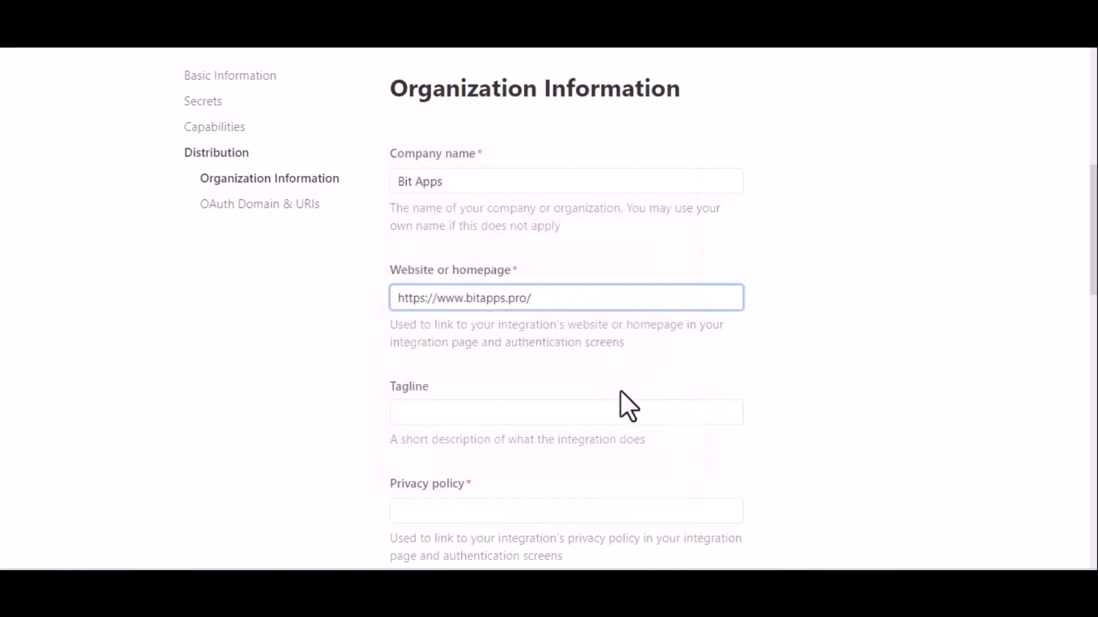
- Paste the bitapps.pro privacy-policy and terms-of-use links from clipboard history
scroll(620, 392, "down", 2)
scroll(620, 390, "down", 1)
left_click(519, 304)
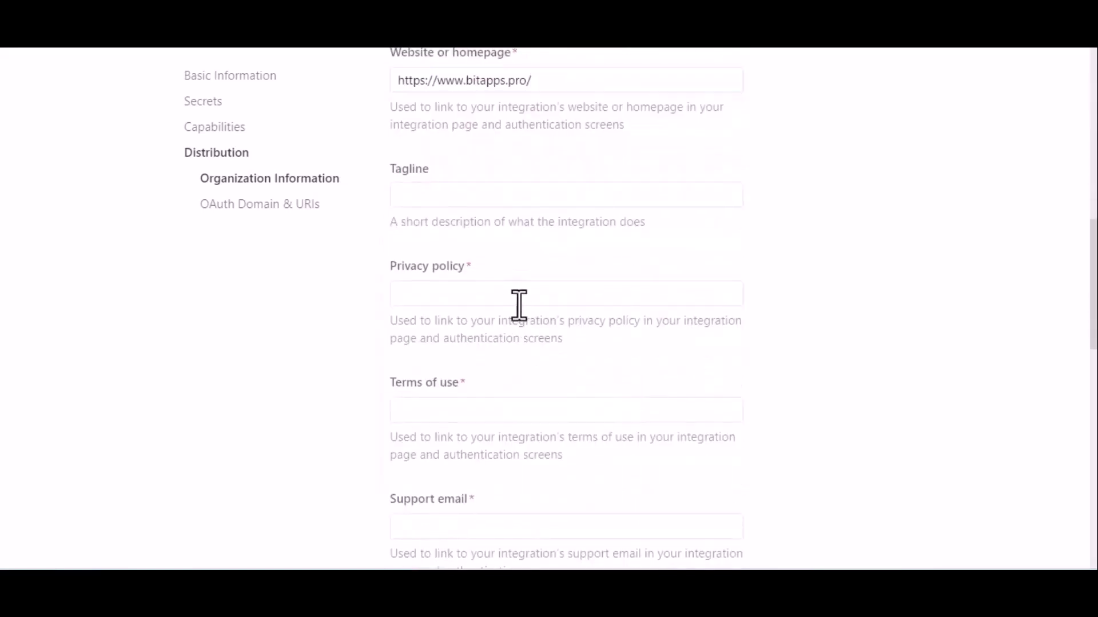
left_click(480, 292)
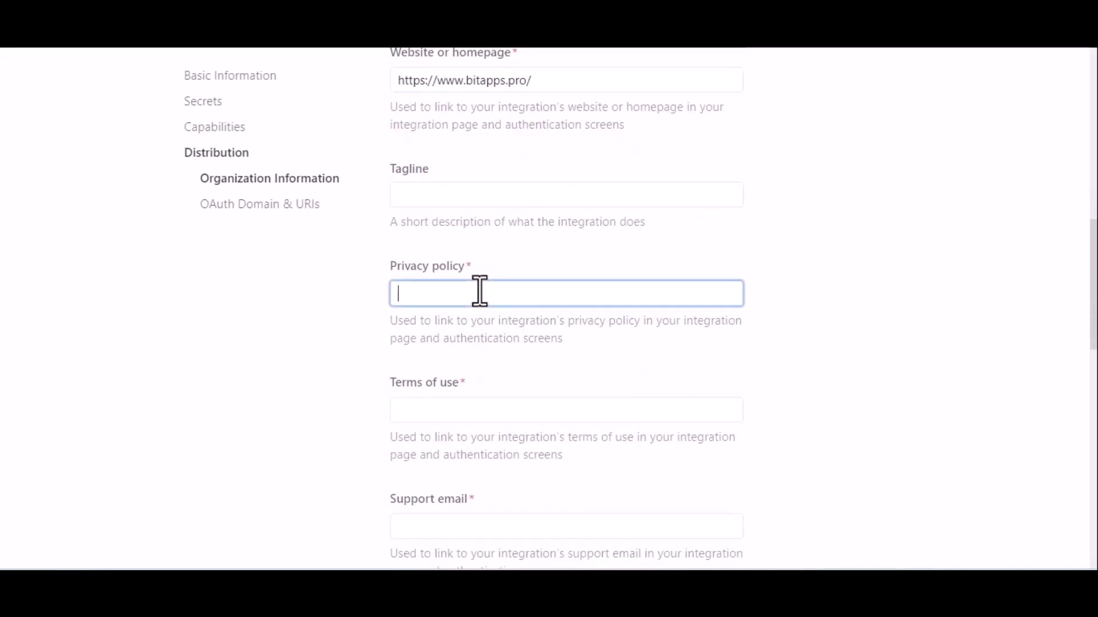
key("super+v")
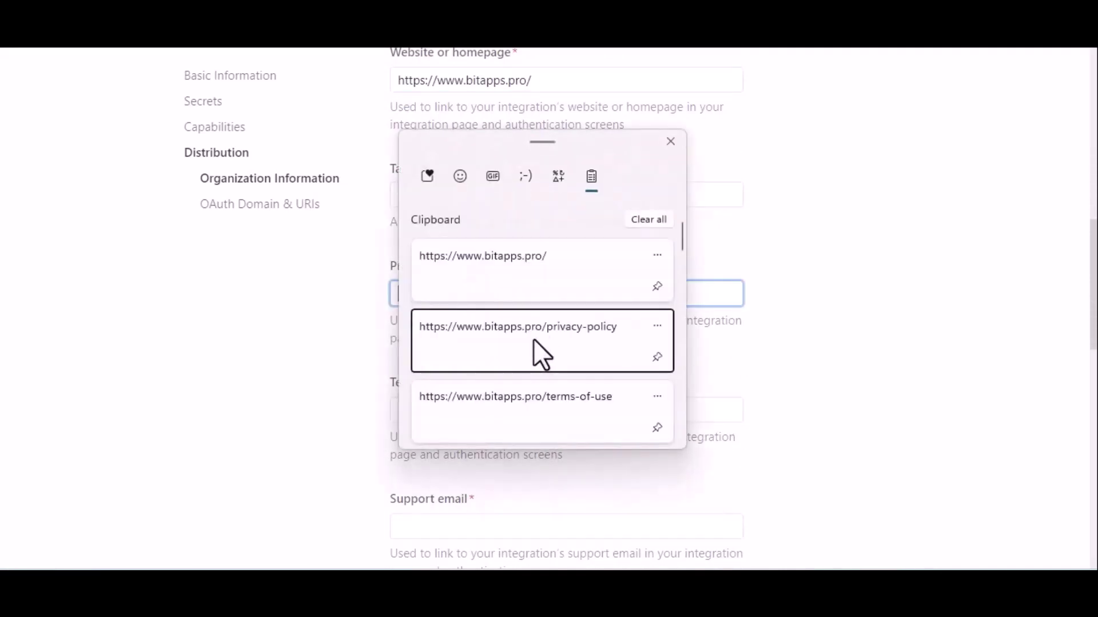
left_click(534, 350)
left_click(570, 405)
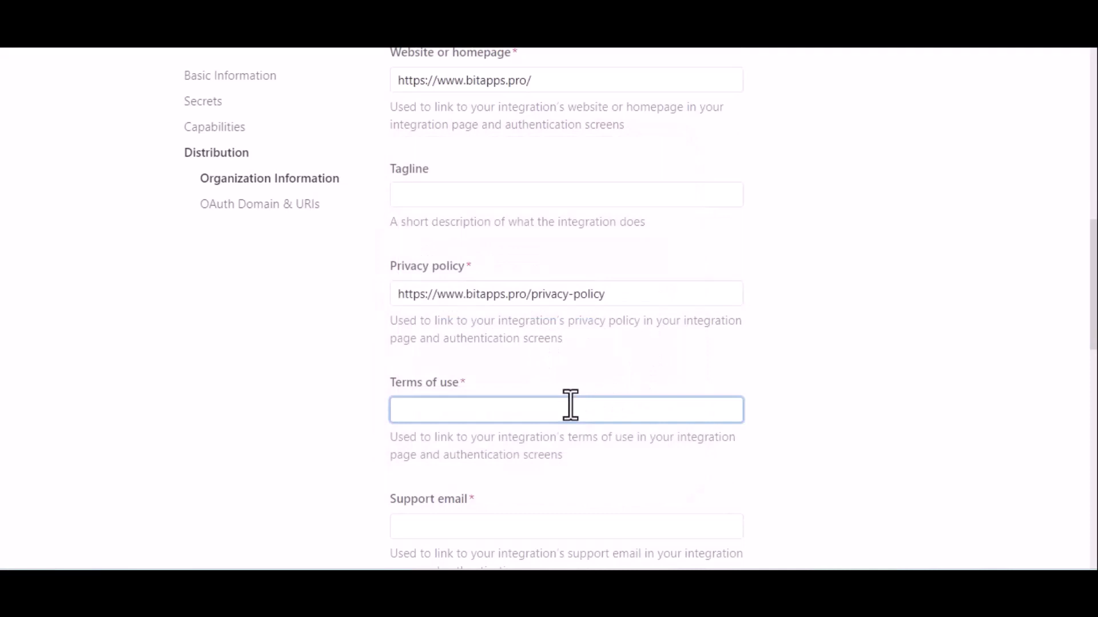
key("super+v")
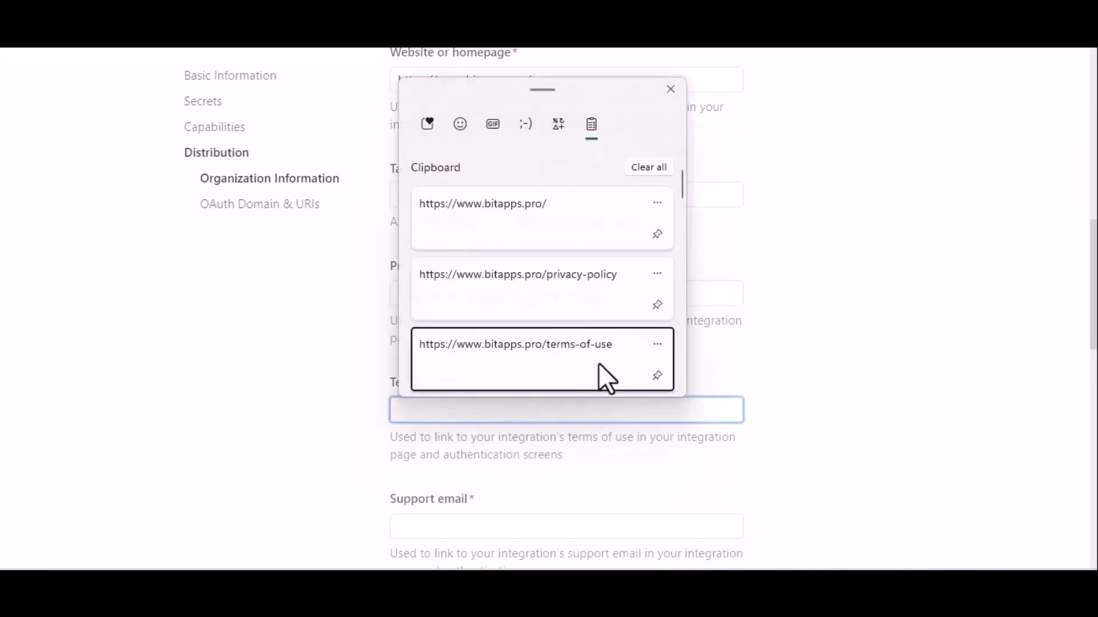
left_click(598, 362)
- Fill in the company's support email address
scroll(698, 377, "down", 4)
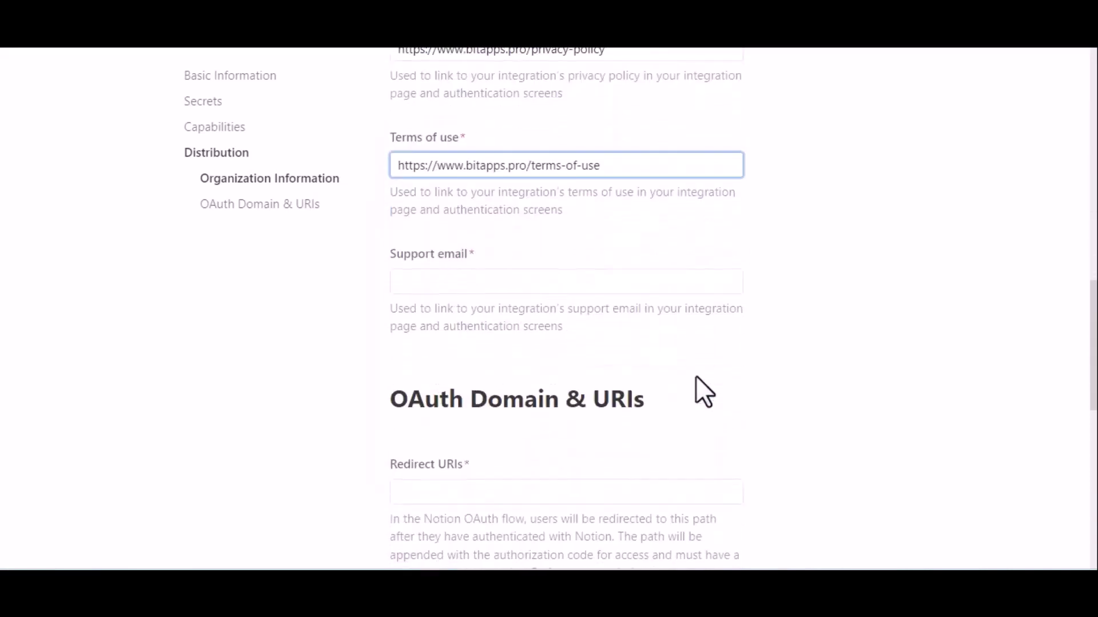
scroll(695, 376, "down", 2)
left_click(522, 200)
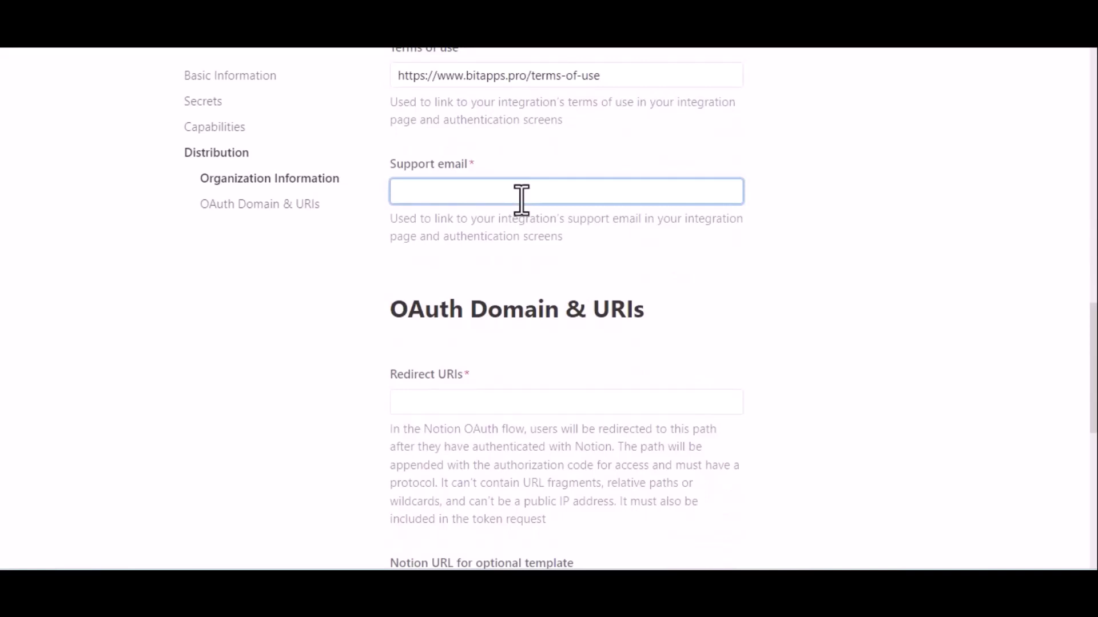
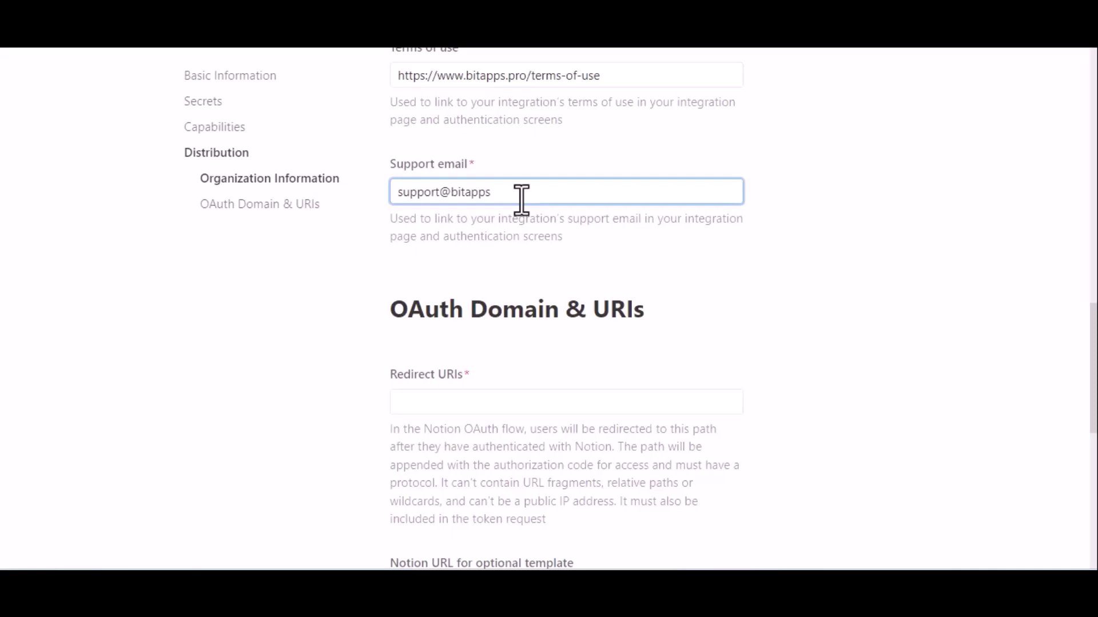
left_click(515, 255)
- Add the Bit Integrations redirect URL as the integration's Redirect URI
scroll(514, 255, "down", 2)
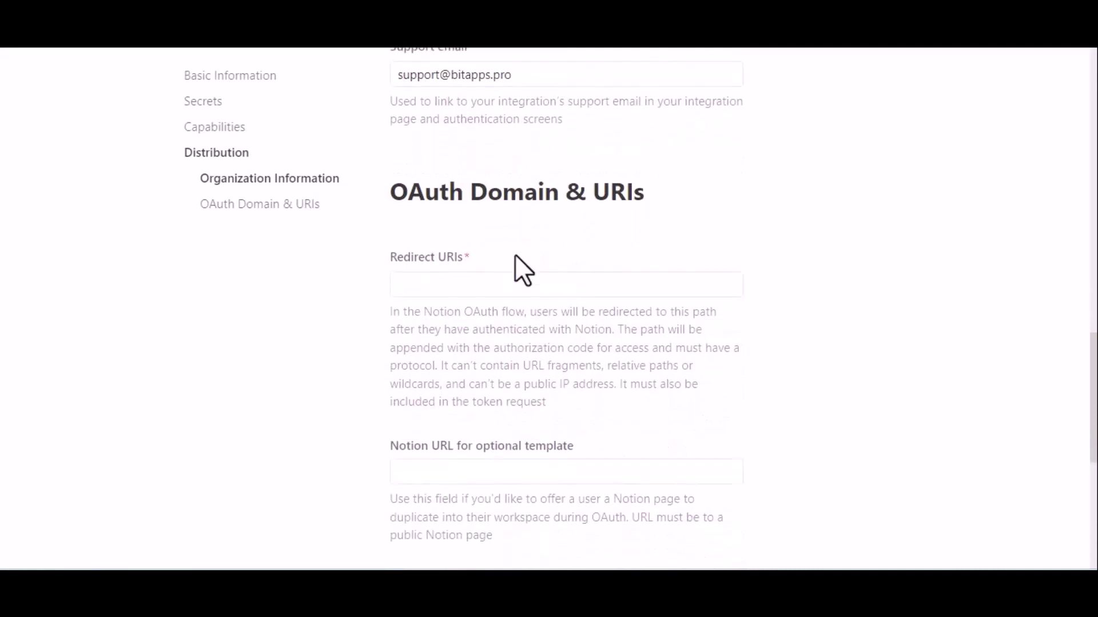
left_click(486, 287)
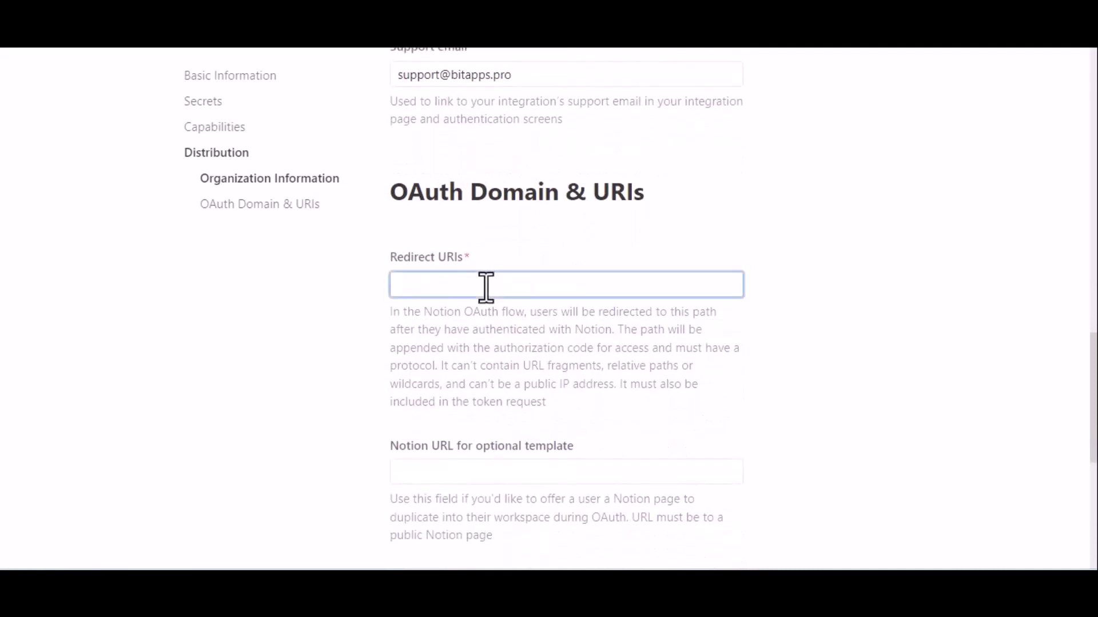
key("ctrl+Tab")
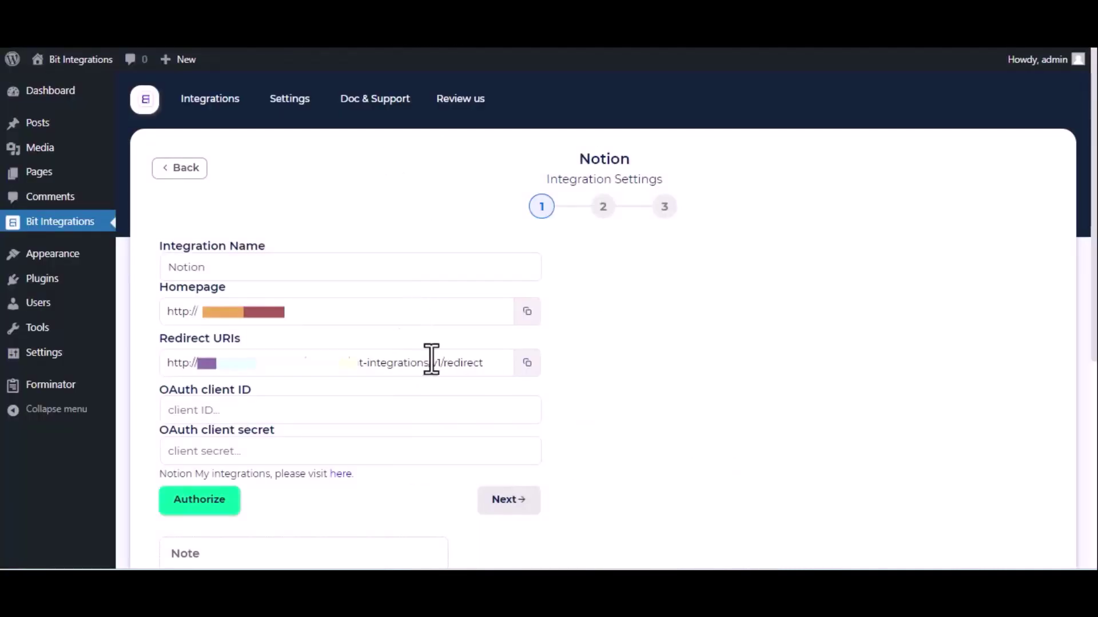
triple_click(428, 363)
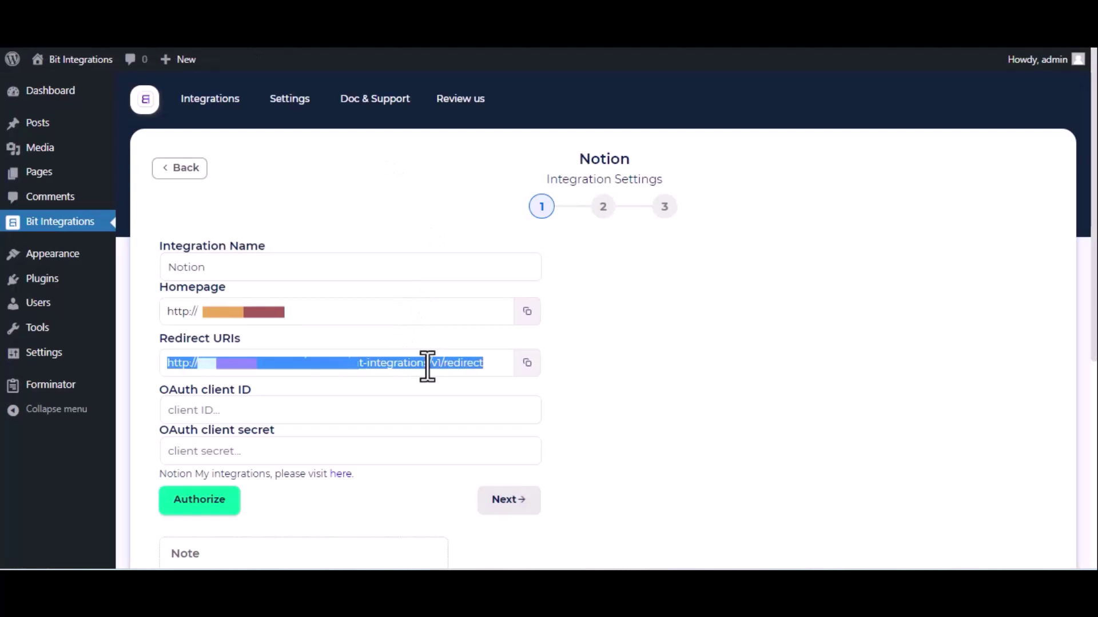
key("ctrl+Tab")
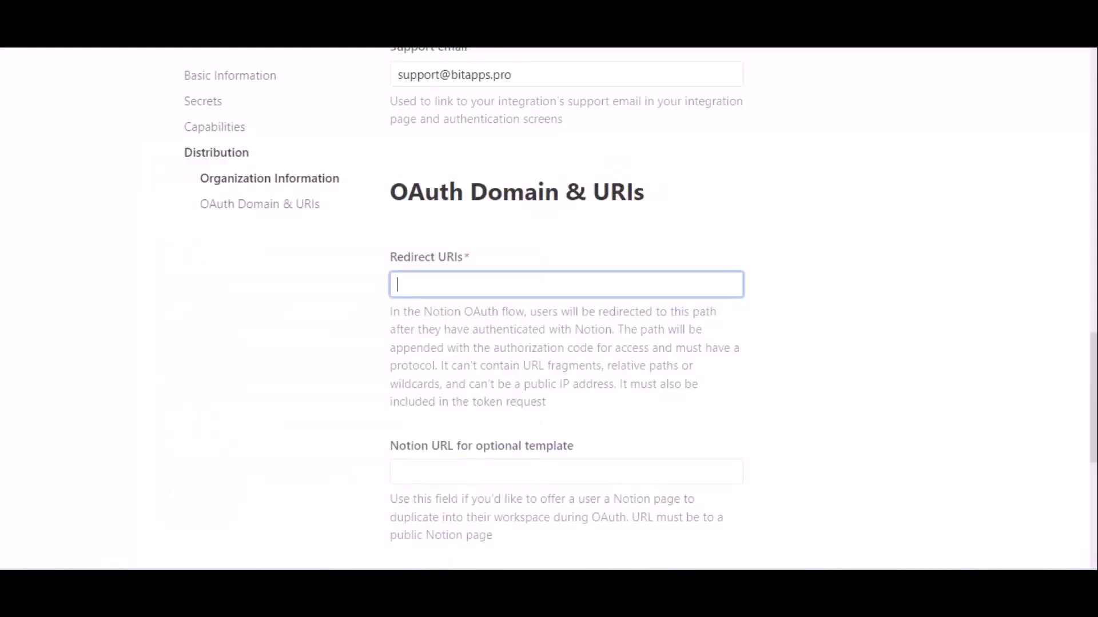
type("http://bit-integrations.local/wp-json/bit-integrations/v1/redirect")
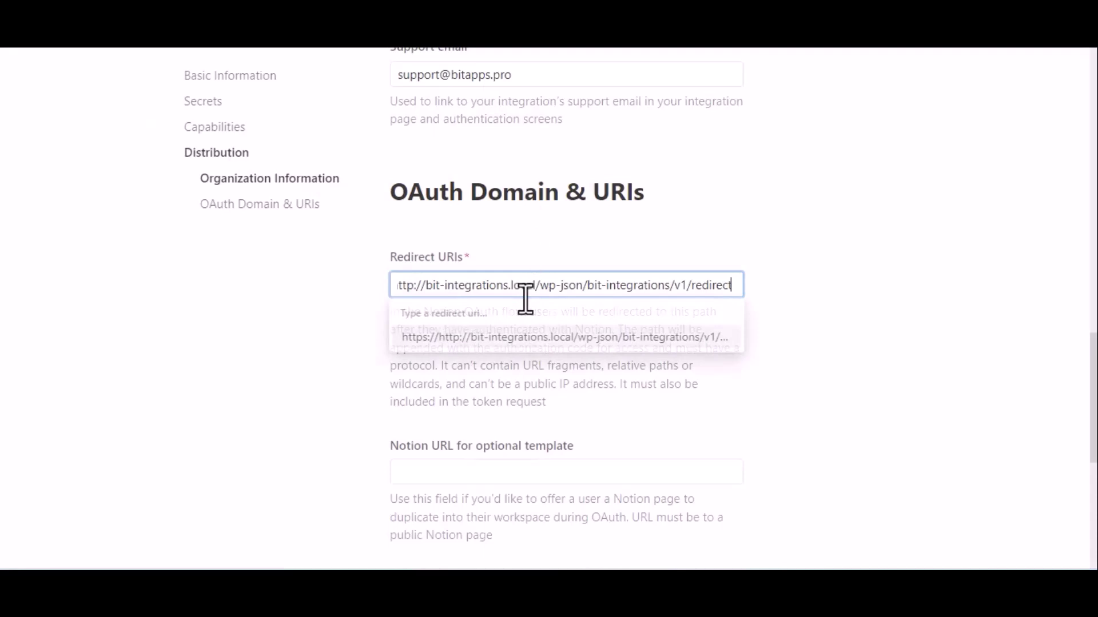
left_click(552, 339)
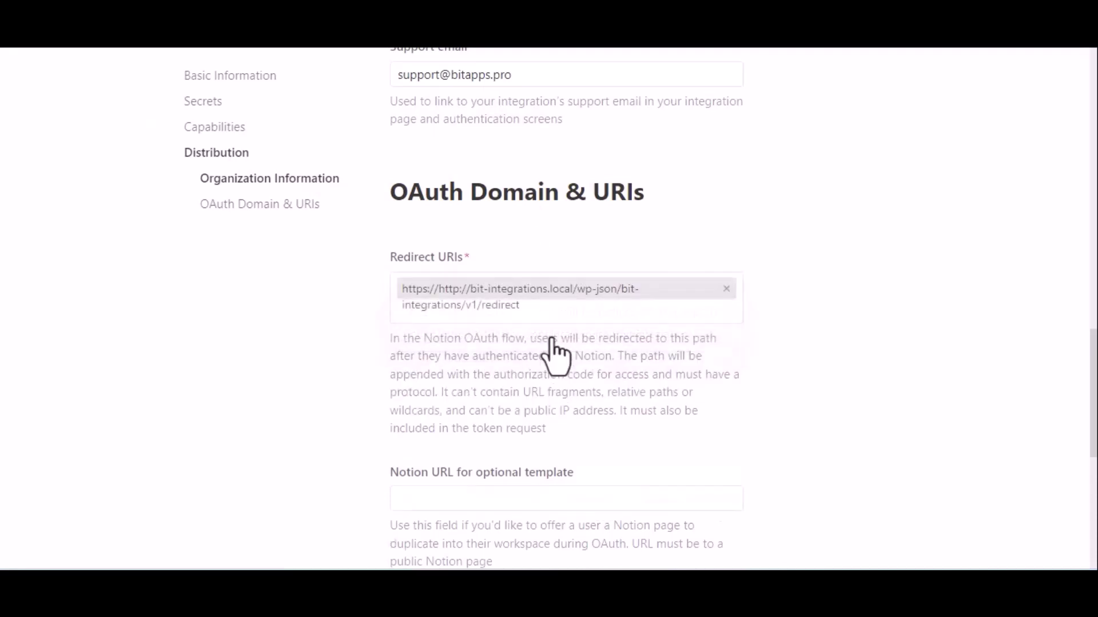
- Submit the distribution settings and confirm switching to a public integration
scroll(552, 346, "down", 4)
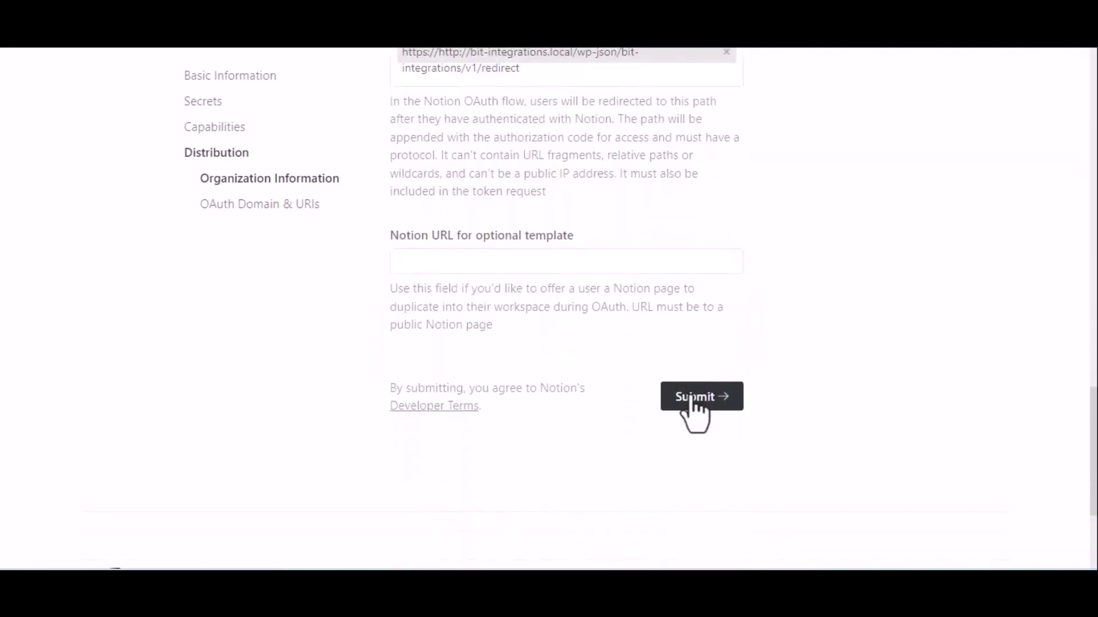
left_click(694, 400)
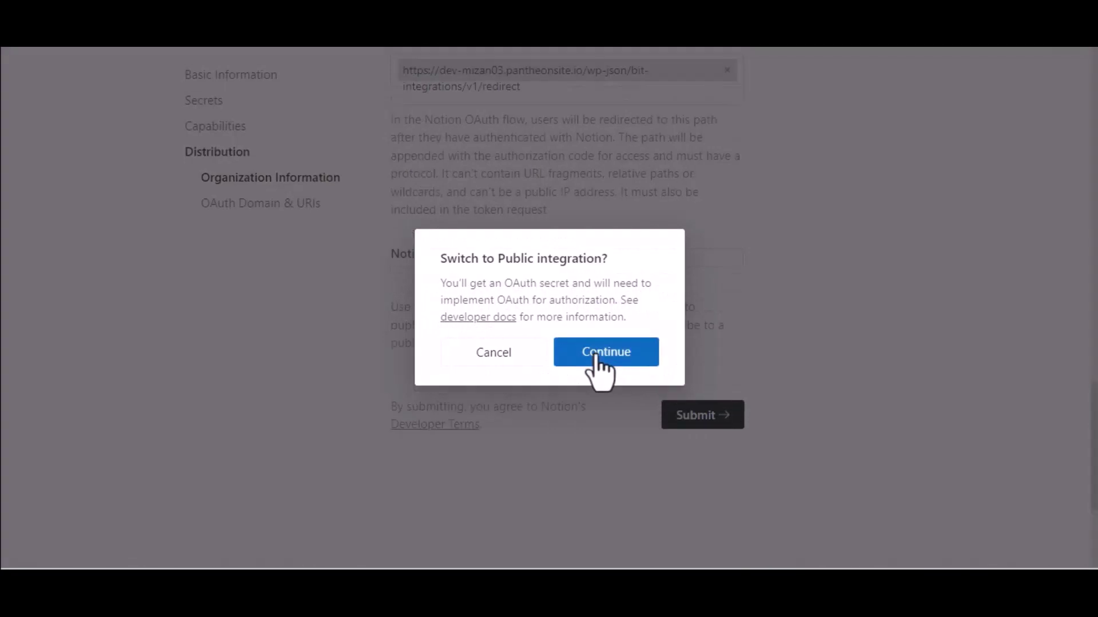
left_click(595, 357)
scroll(598, 372, "up", 4)
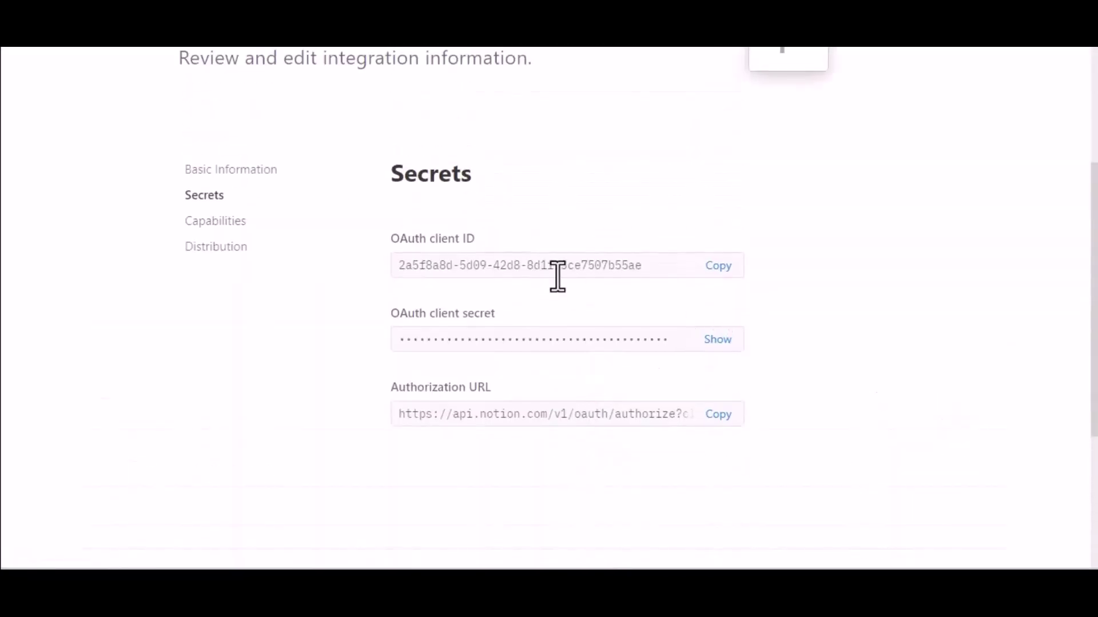
- Copy Notion's OAuth client ID into the Bit Integrations OAuth client ID field
left_click(719, 267)
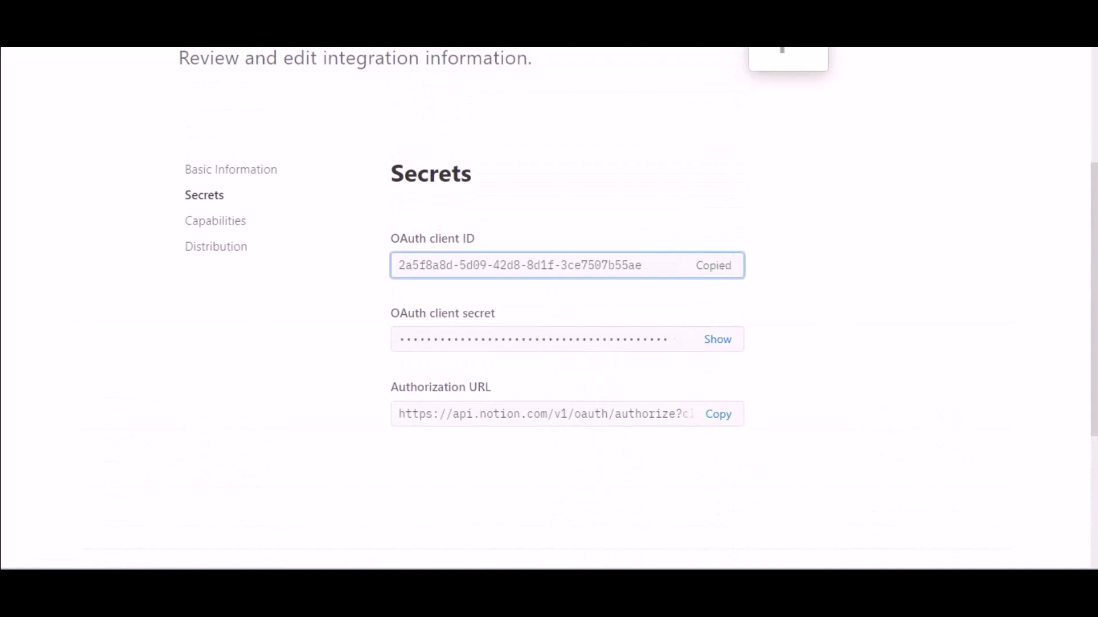
key("alt+Tab")
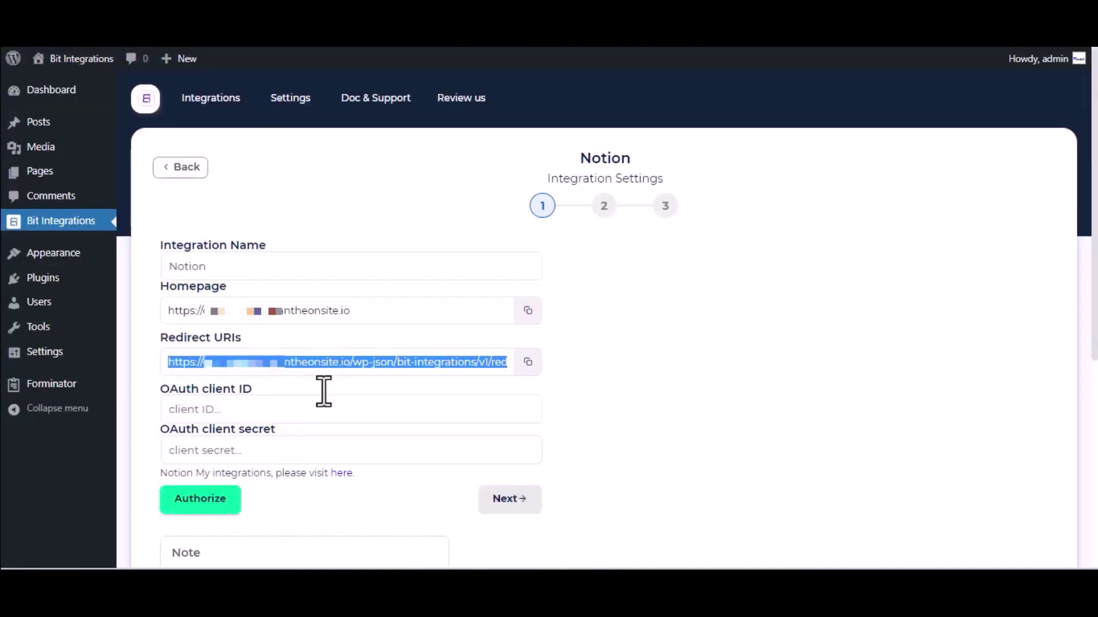
left_click(292, 411)
key("ctrl+v")
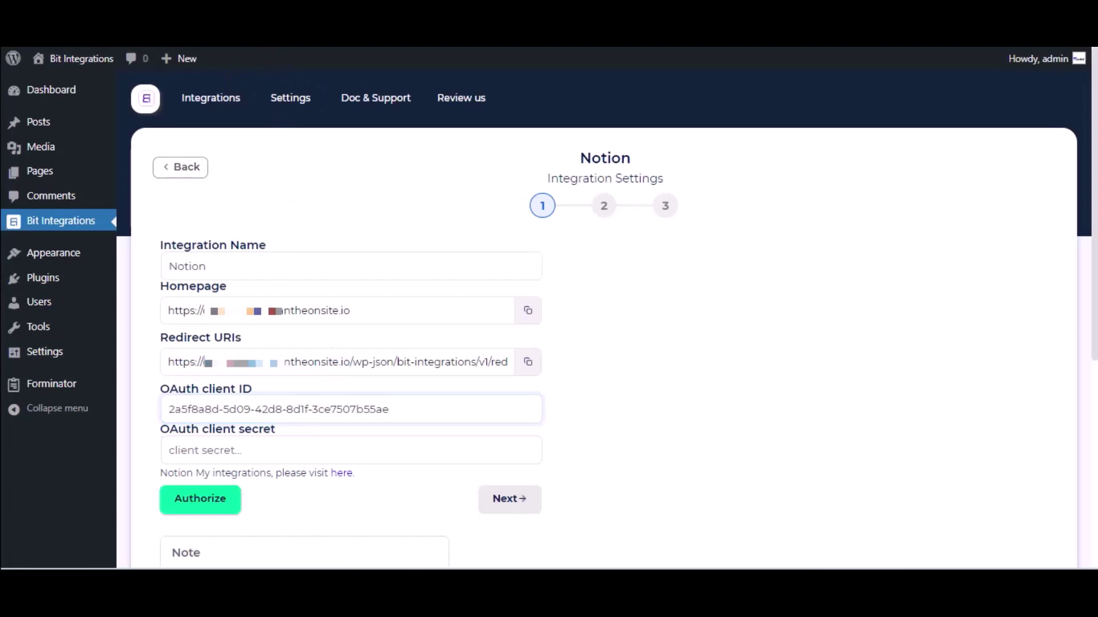
- Reveal Notion's OAuth client secret and paste it into Bit Integrations' client secret field
key("alt+Tab")
left_click(717, 339)
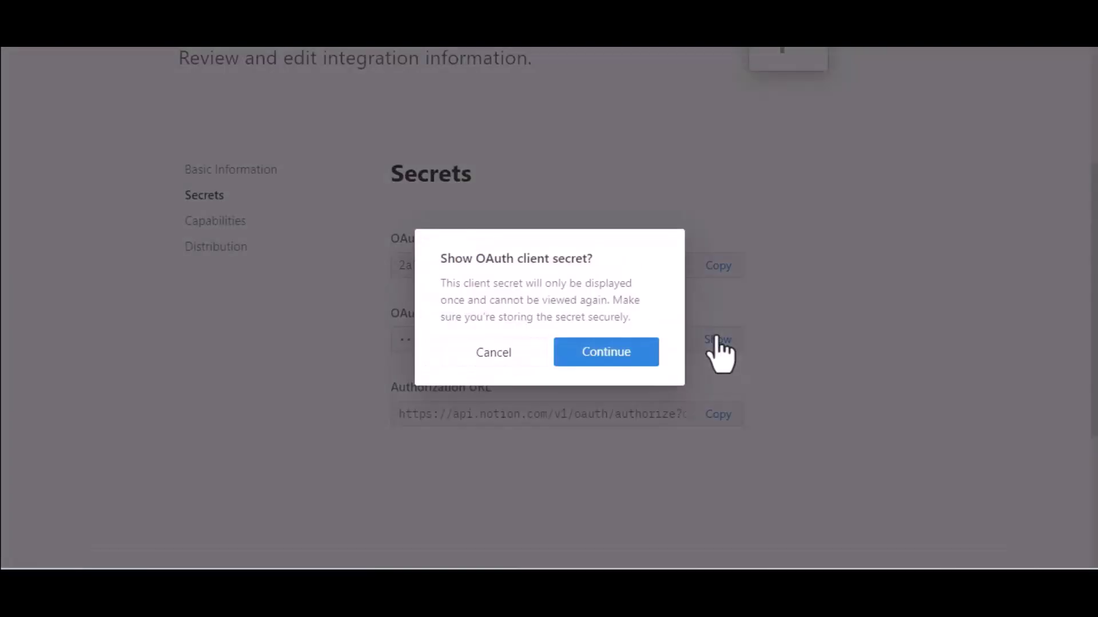
left_click(627, 345)
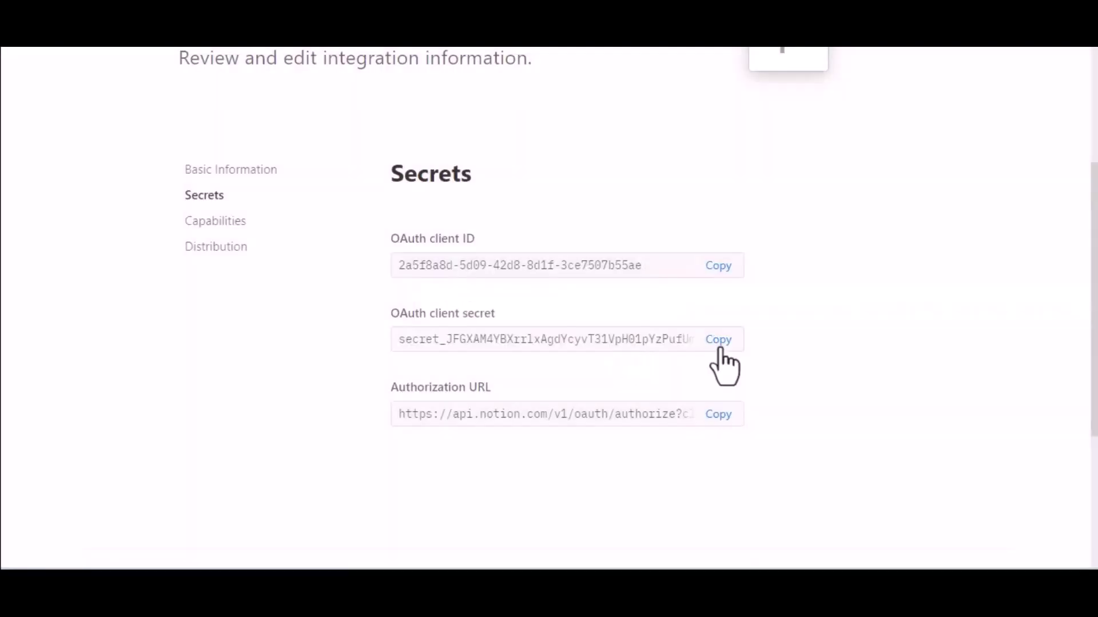
left_click(720, 345)
key("alt+Tab")
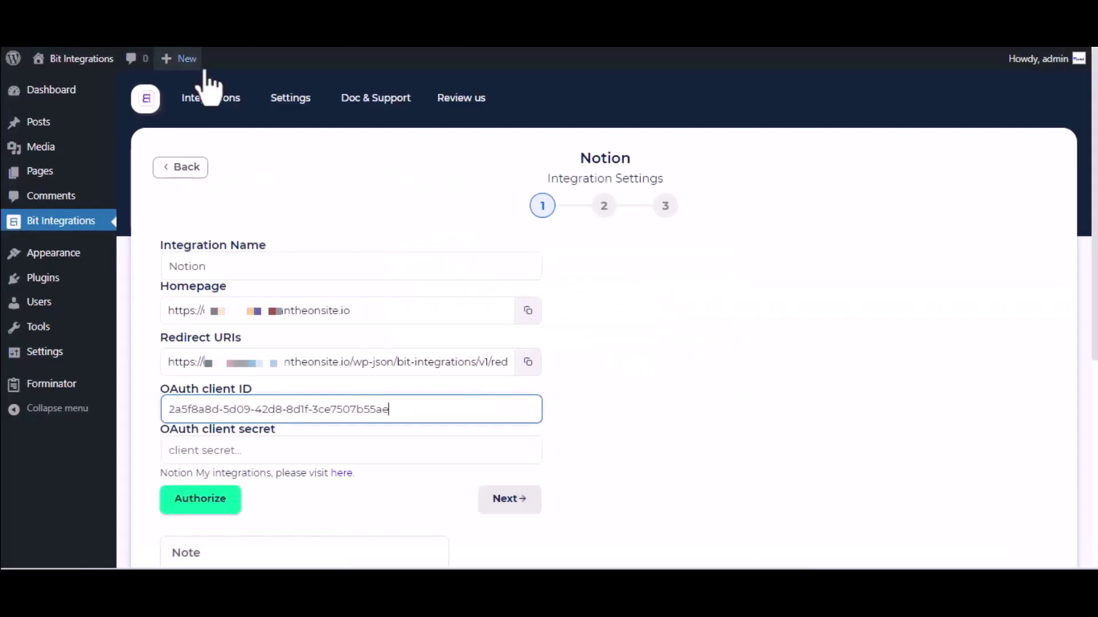
left_click(298, 451)
key("ctrl+v")
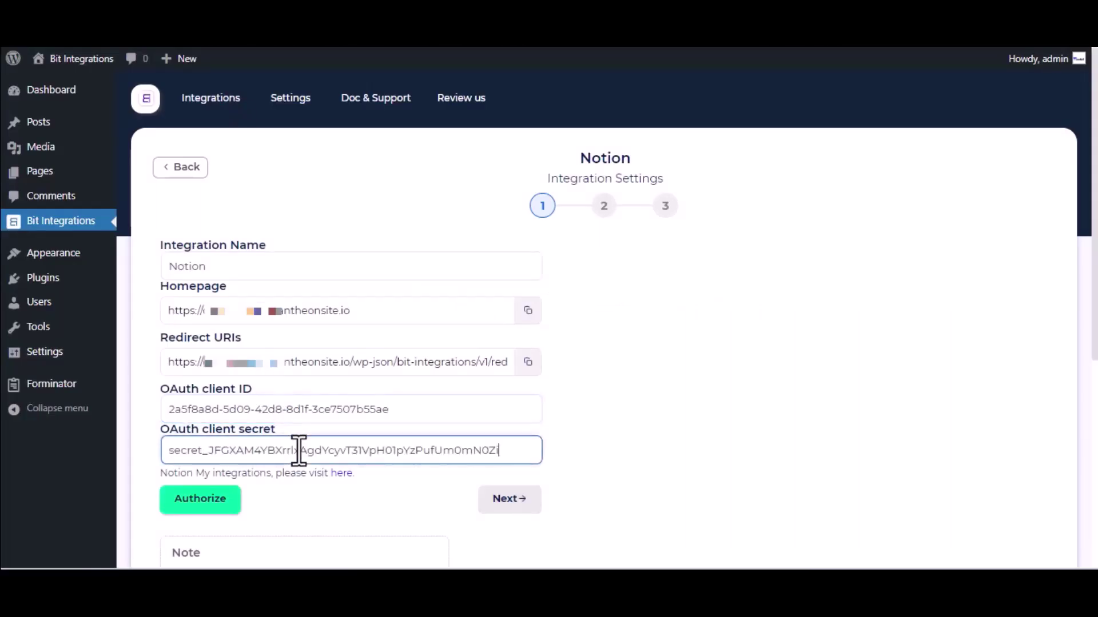
scroll(298, 450, "down", 2)
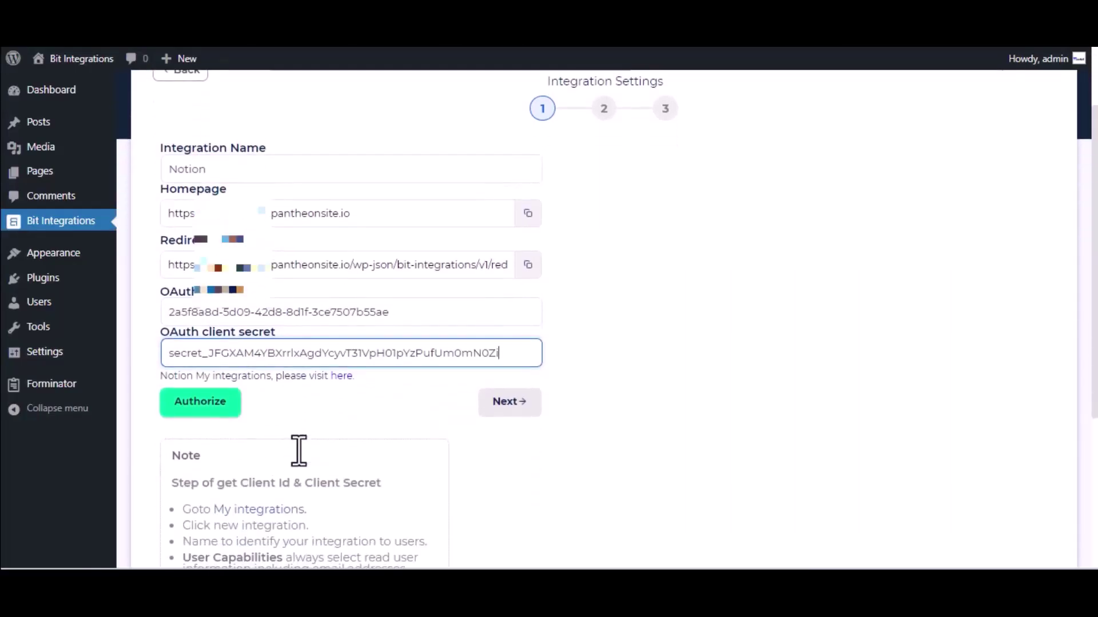
- Authorize the Notion connection, sharing only the Journal page
left_click(207, 398)
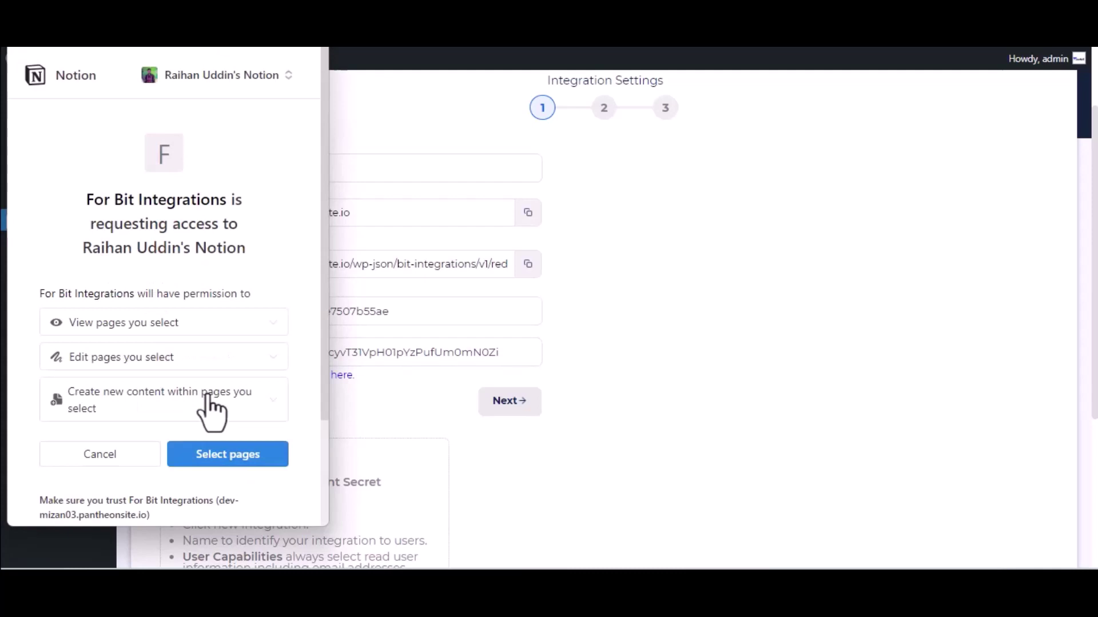
left_click(213, 457)
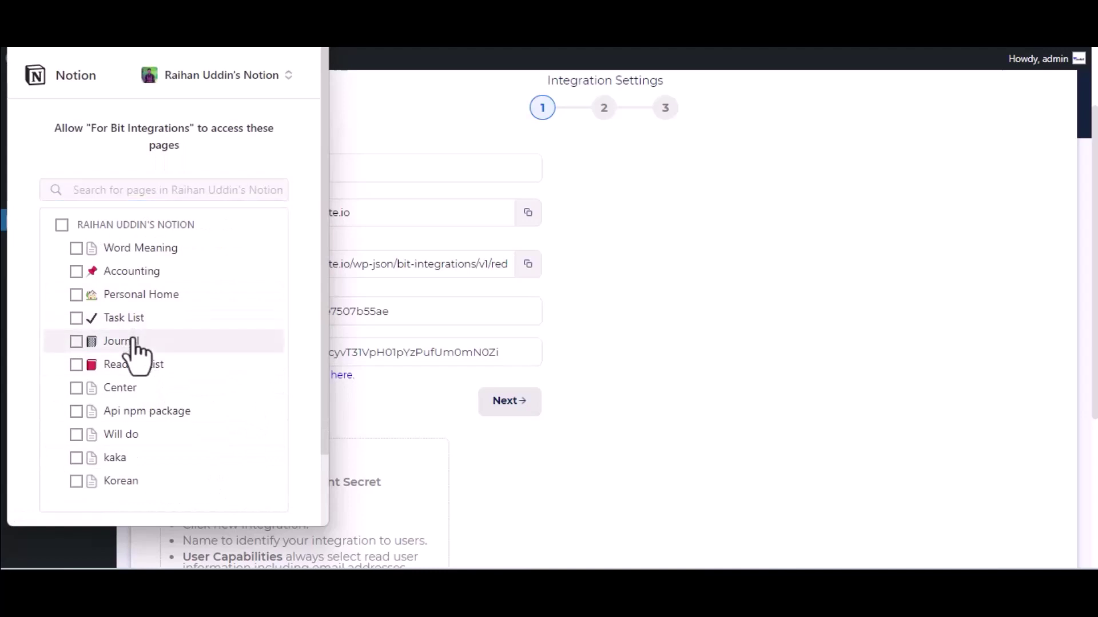
left_click(133, 342)
scroll(132, 349, "down", 2)
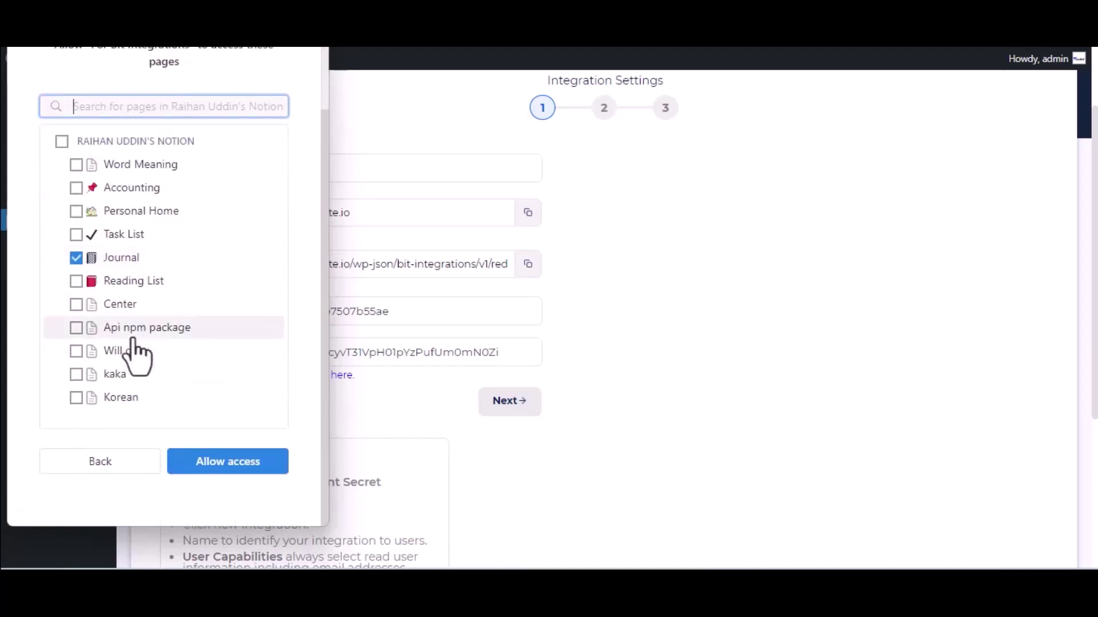
left_click(224, 471)
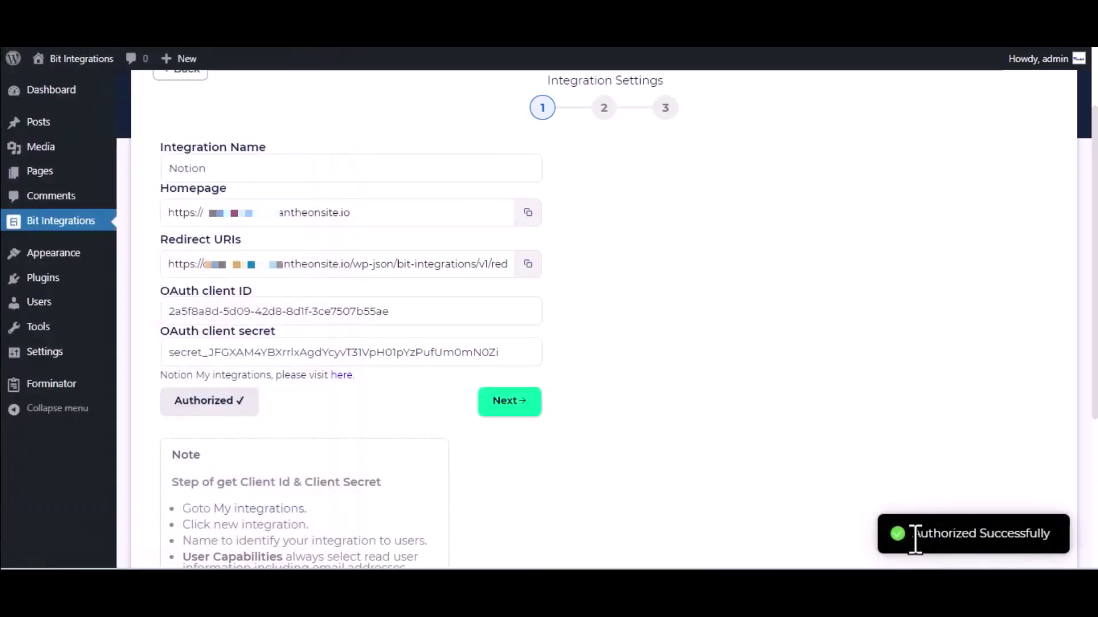
- Select the Journal database and map the Name-1 form field to Name
left_click(527, 401)
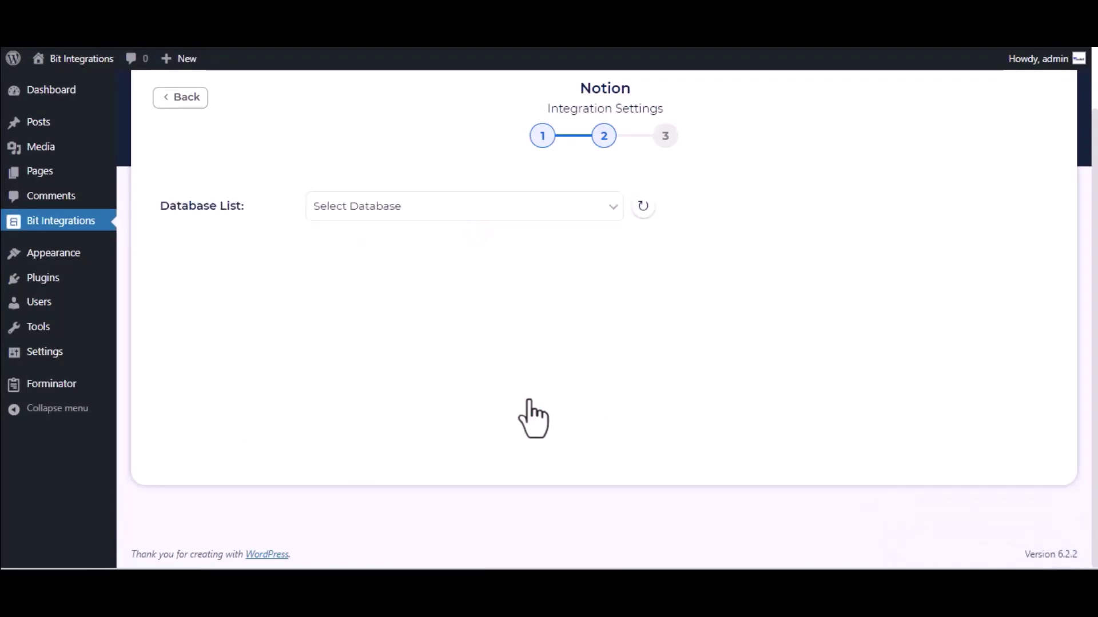
left_click(412, 214)
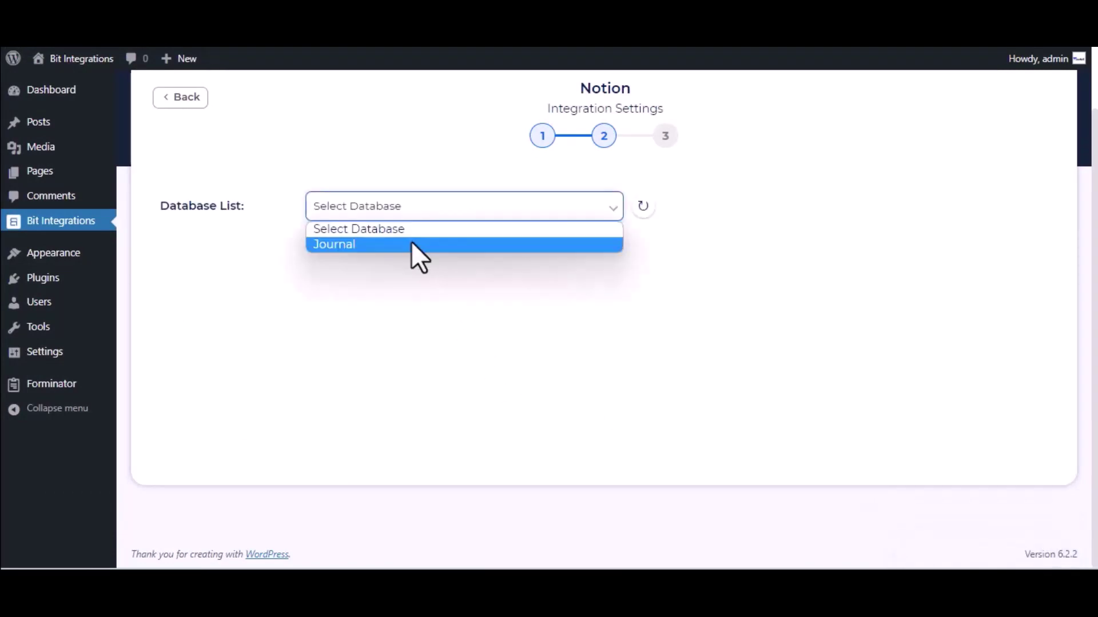
left_click(412, 252)
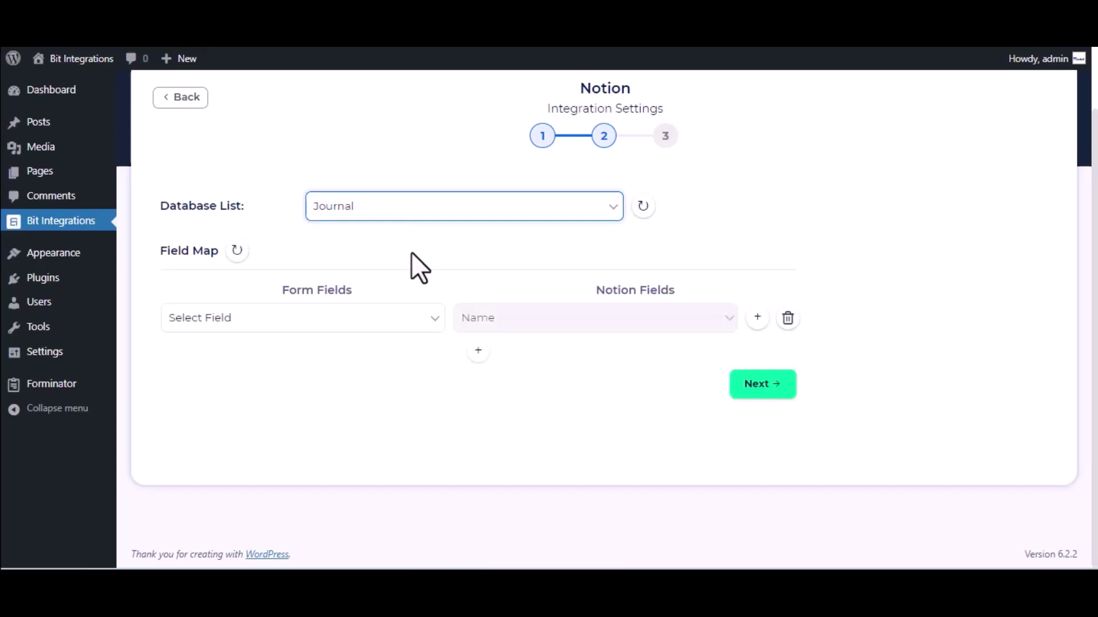
left_click(352, 321)
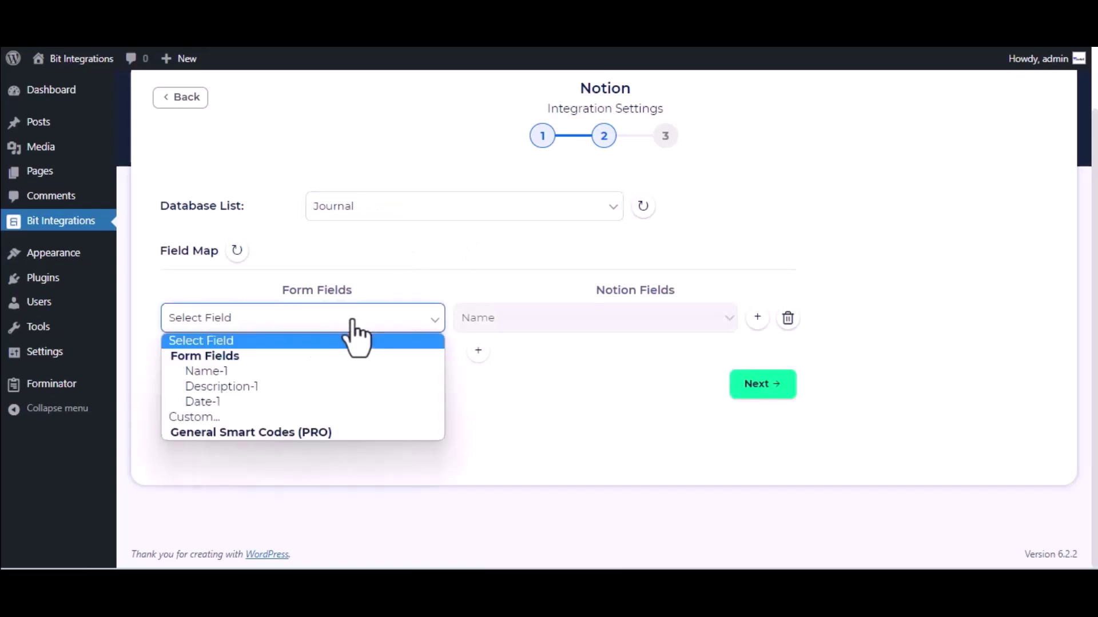
left_click(327, 376)
- Add a mapping from Description-1 to Tags, then finish and save the integration
left_click(478, 351)
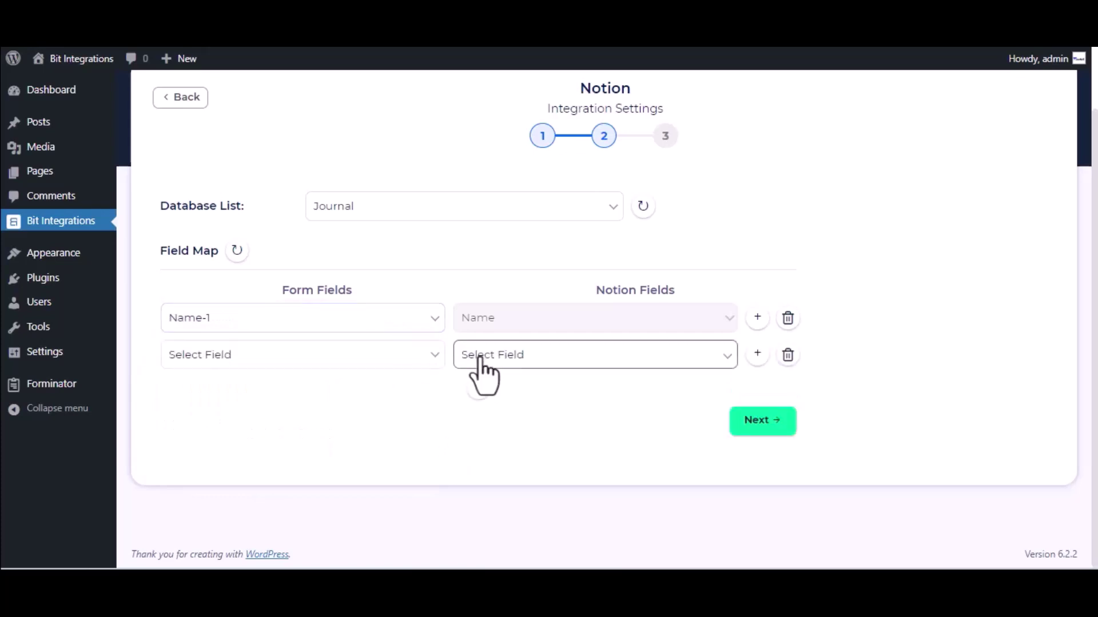
left_click(578, 357)
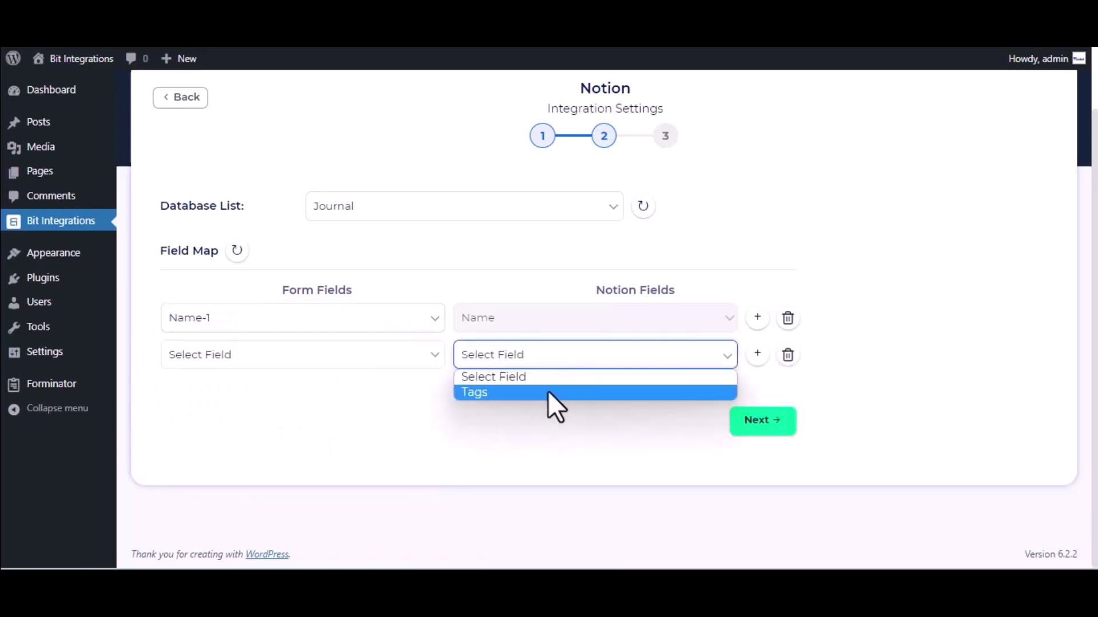
key("Escape")
left_click(540, 366)
left_click(547, 391)
left_click(358, 362)
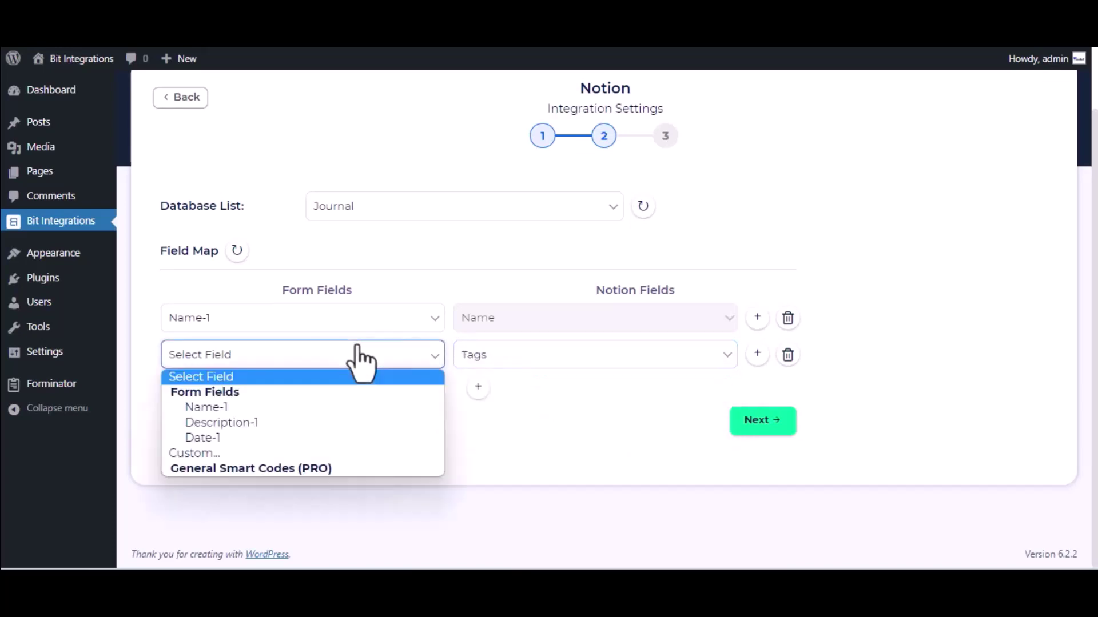
left_click(262, 426)
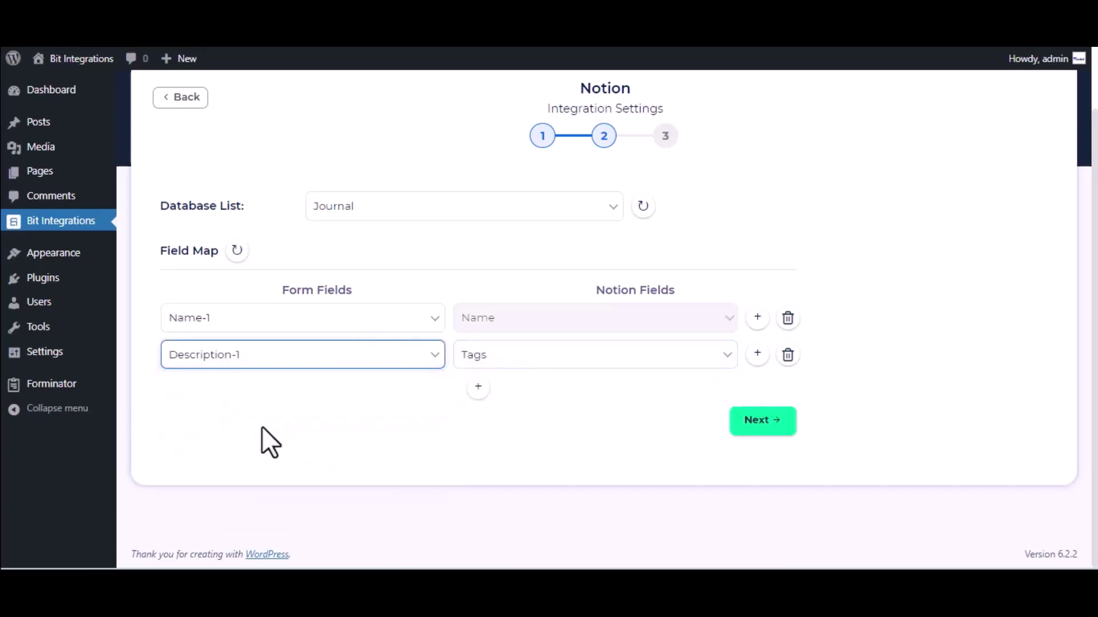
left_click(764, 420)
left_click(622, 276)
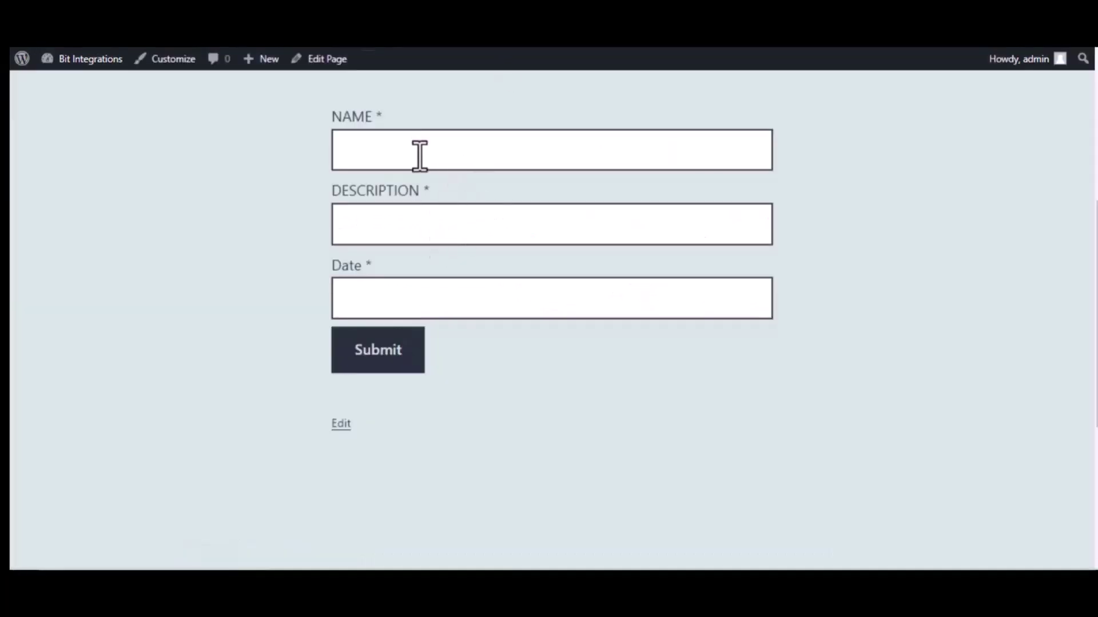
- Fill the form with name 'Bit Integrations', description 'Welcome to Bit Integrations Plugin', date 09/22/2023, and submit it
left_click(420, 155)
type("Bit Integrations")
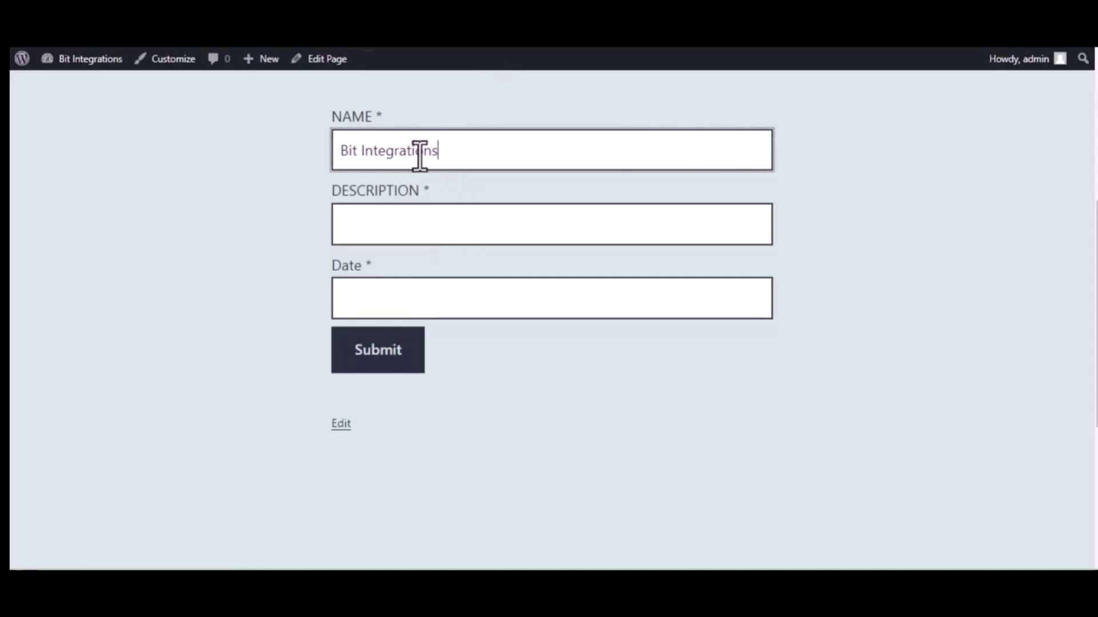
left_click(435, 217)
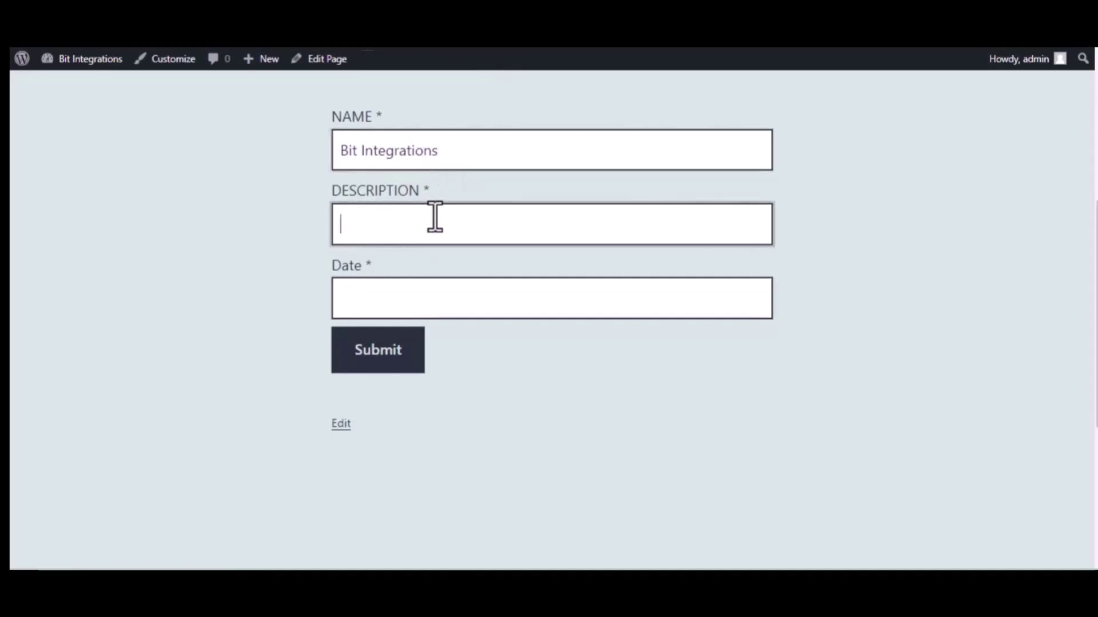
type("Welcome to Bit Integra")
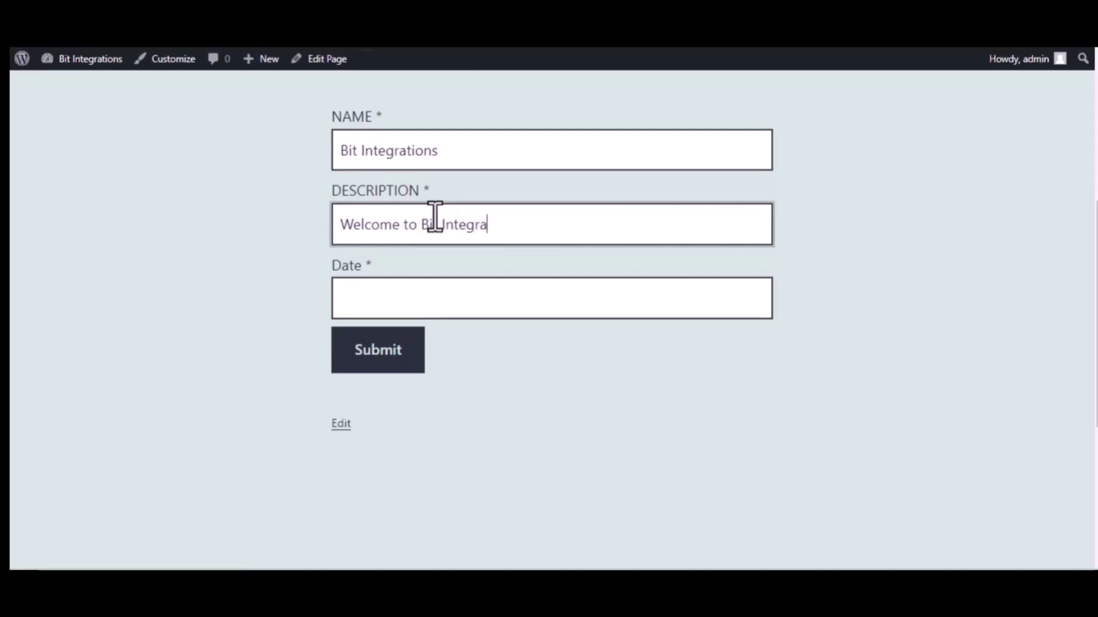
type("tions Plugin")
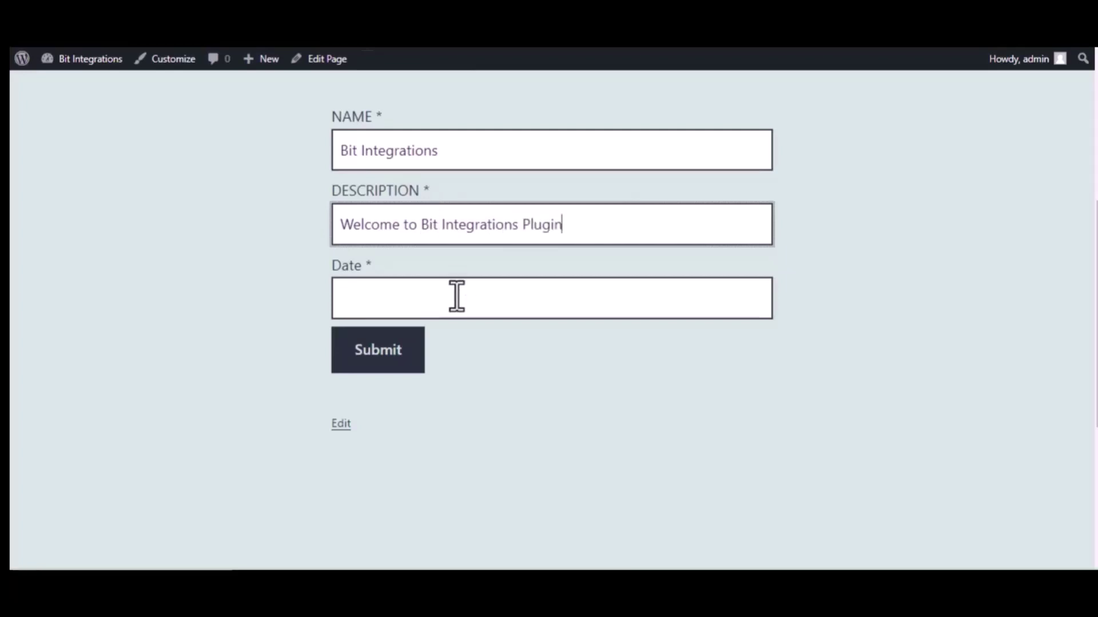
left_click(456, 296)
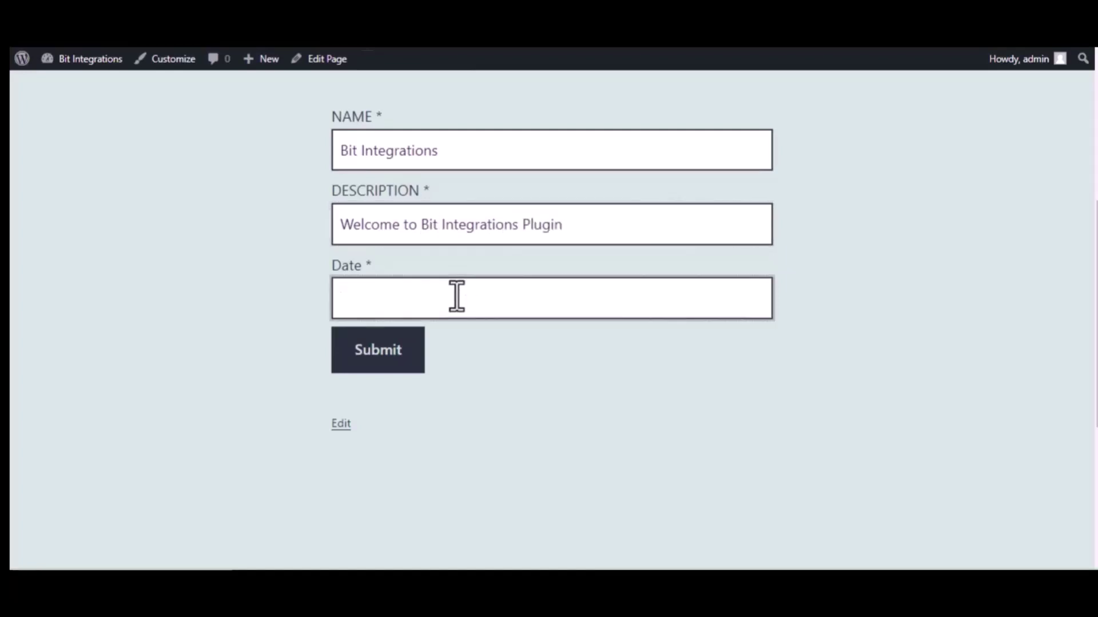
type("09/")
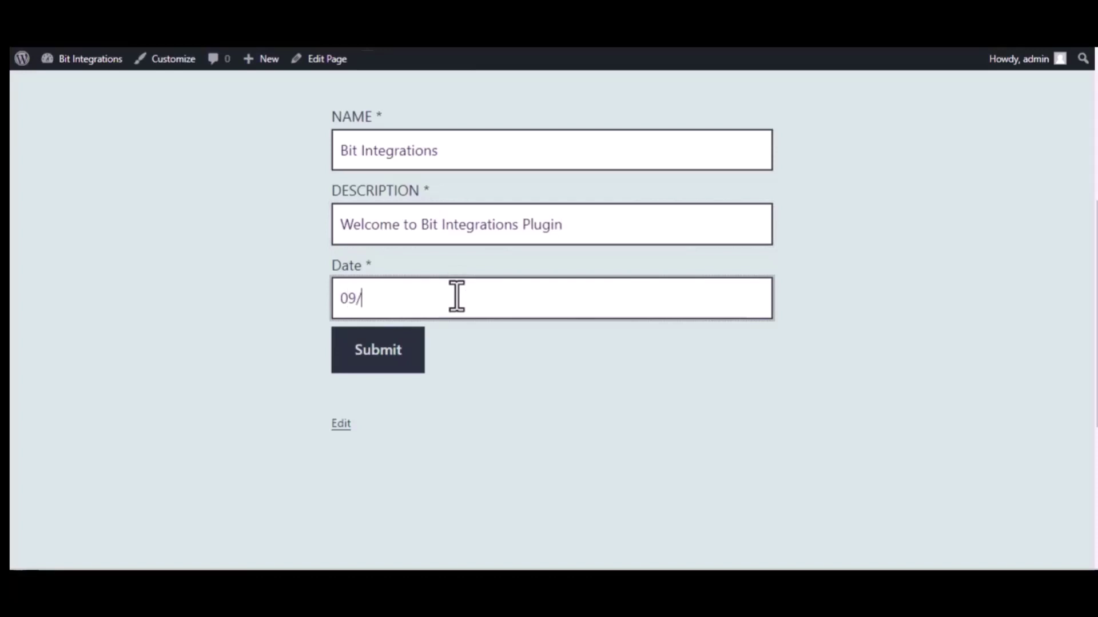
type("22/2022")
type("3")
left_click(382, 353)
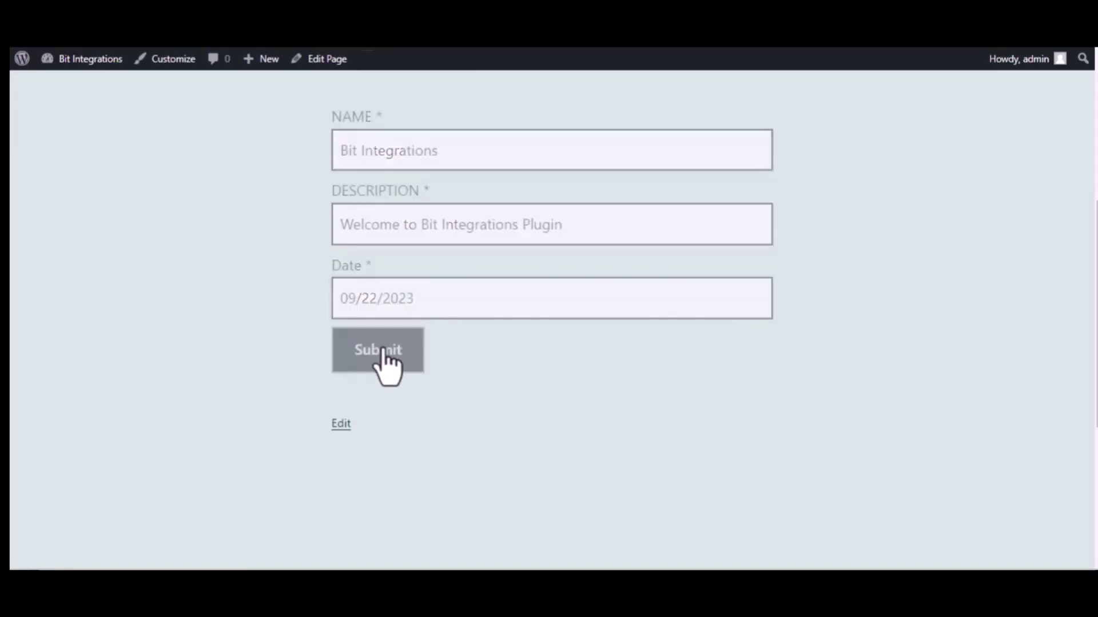